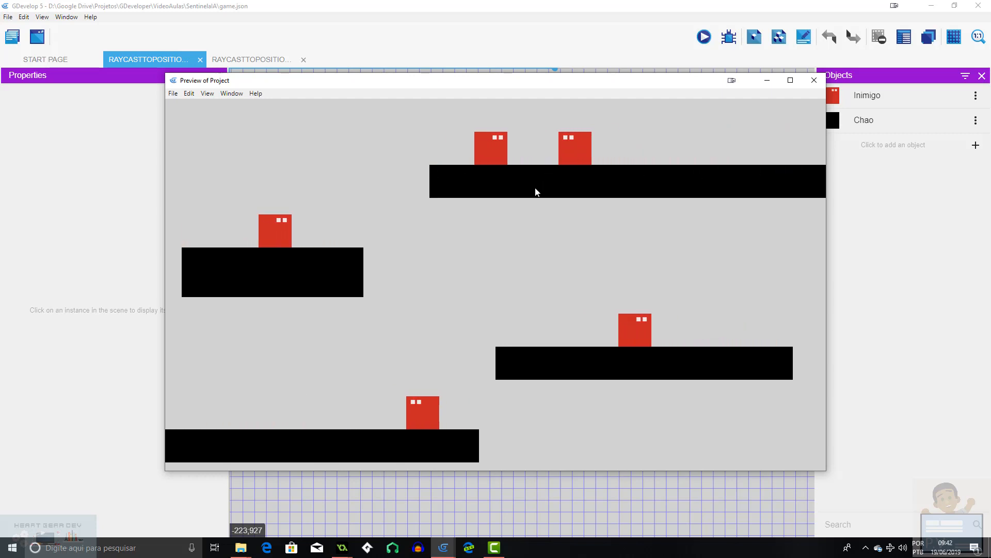
Close the game preview, check the project's scene list, and bring up the events of RaycastToPositionScene
click(809, 80)
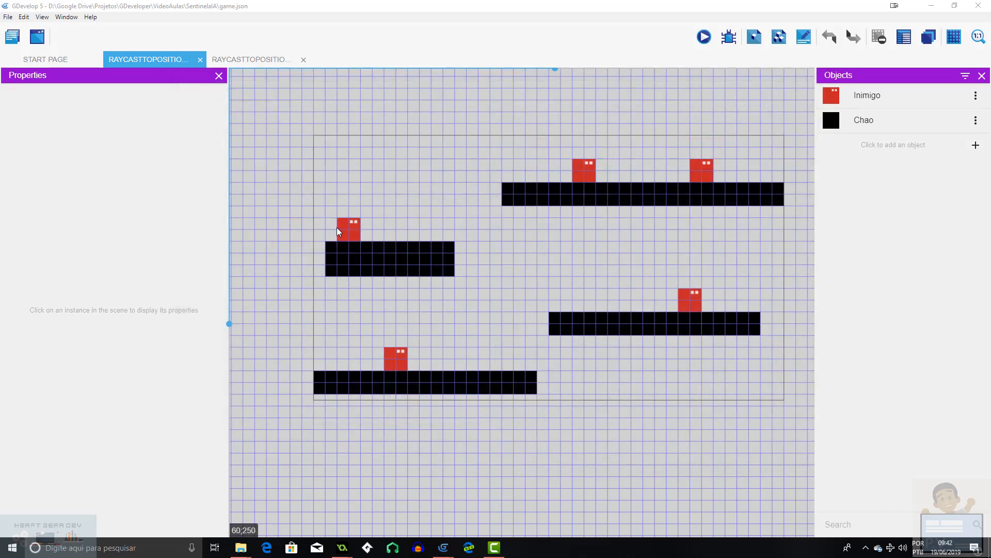
click(12, 37)
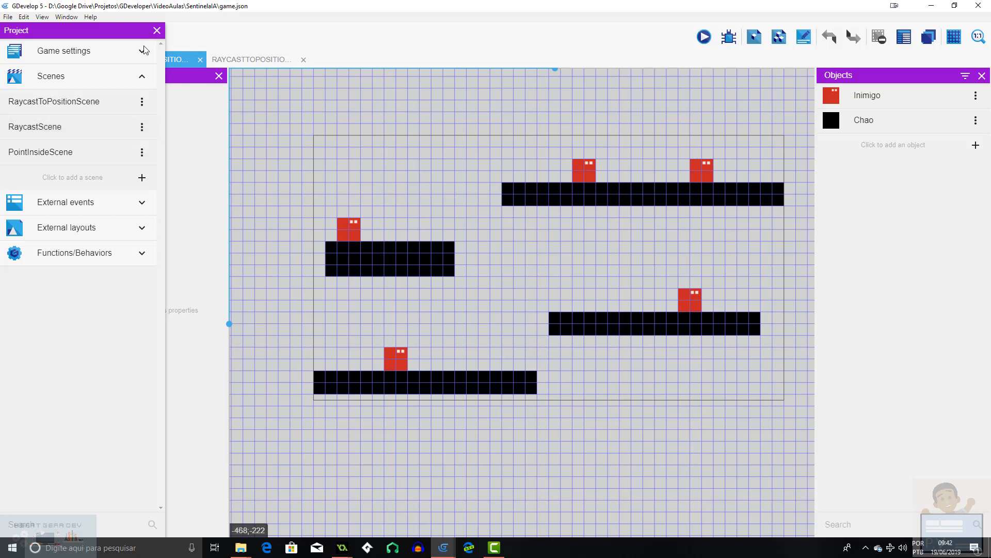
click(156, 31)
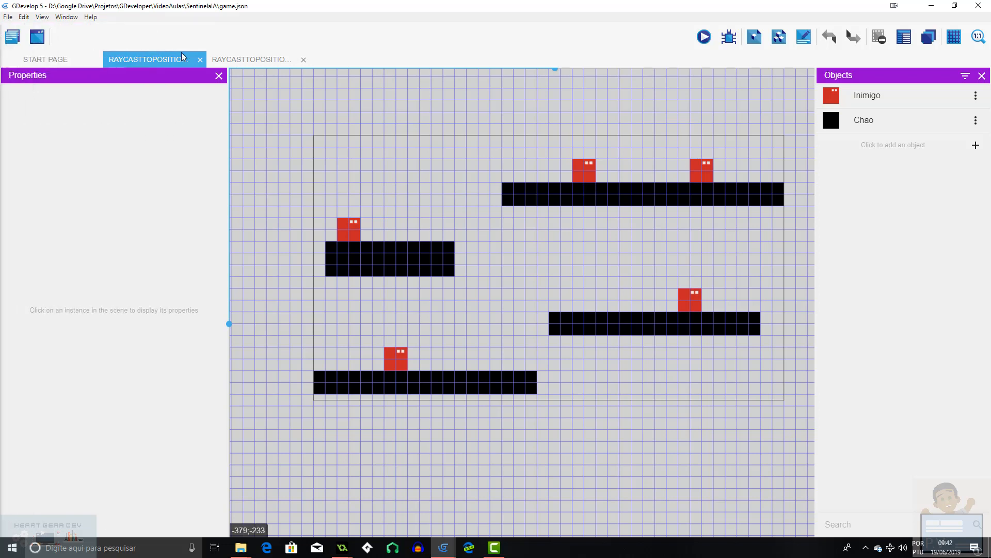
click(243, 60)
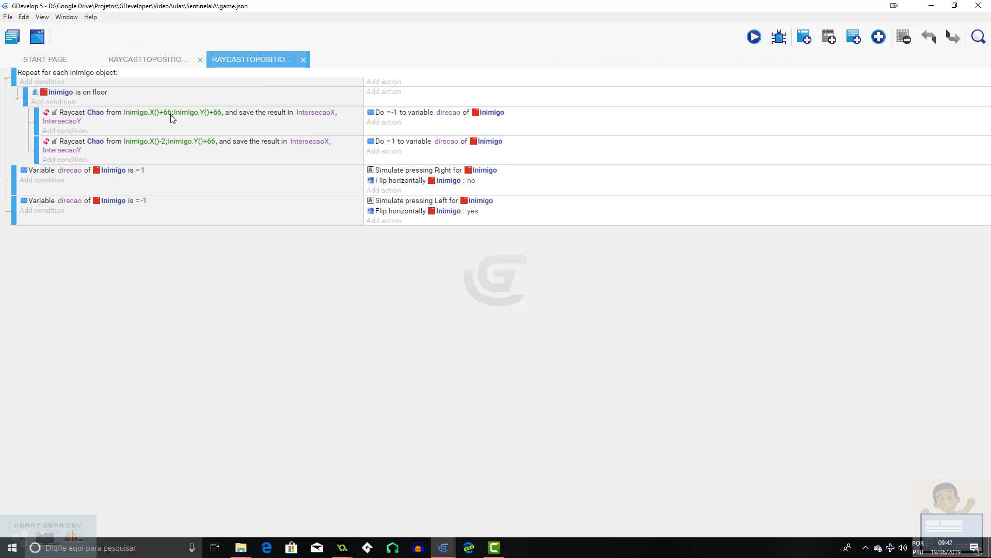
Examine the first raycast condition's parameters and the Collision condition's fields without saving, and look over the scene layout again
double_click(53, 116)
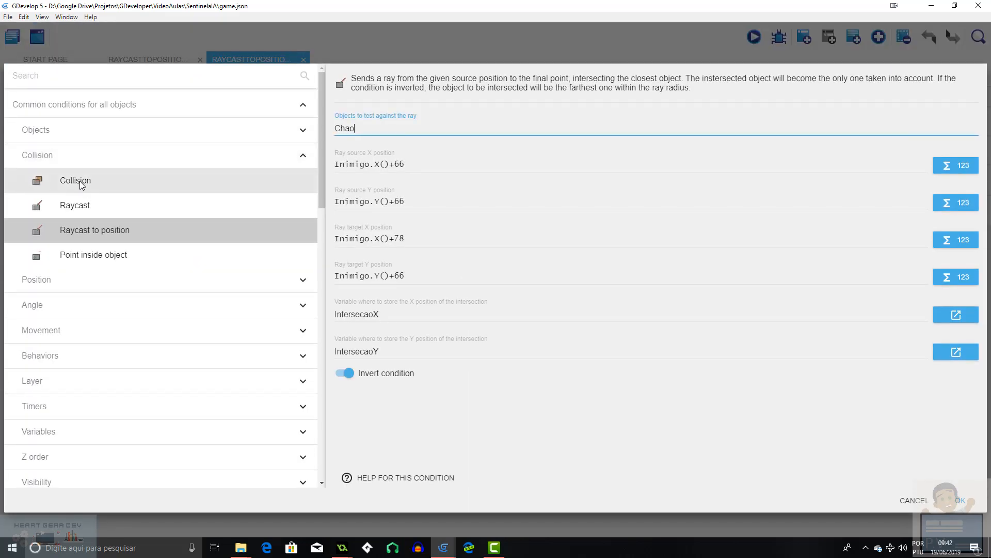
click(79, 181)
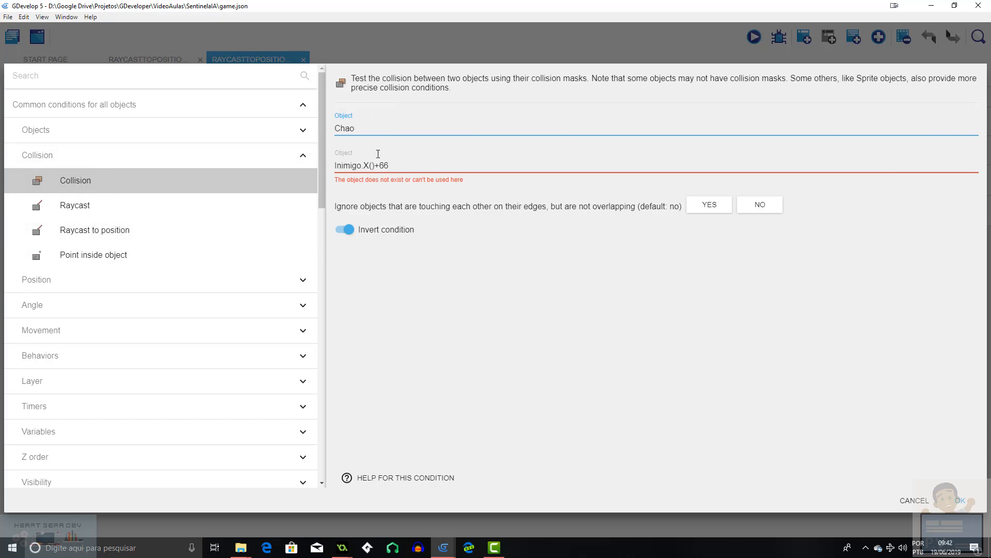
click(917, 507)
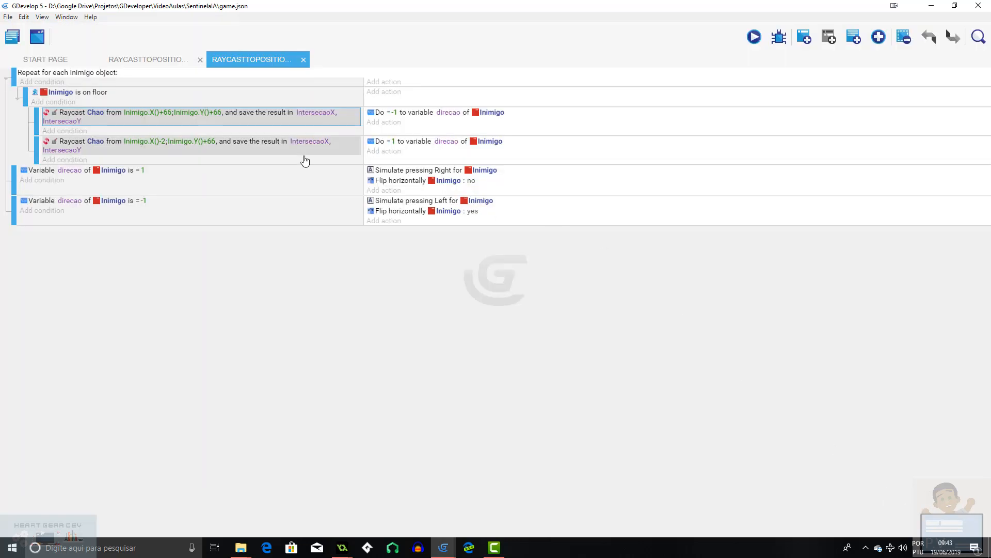
click(148, 59)
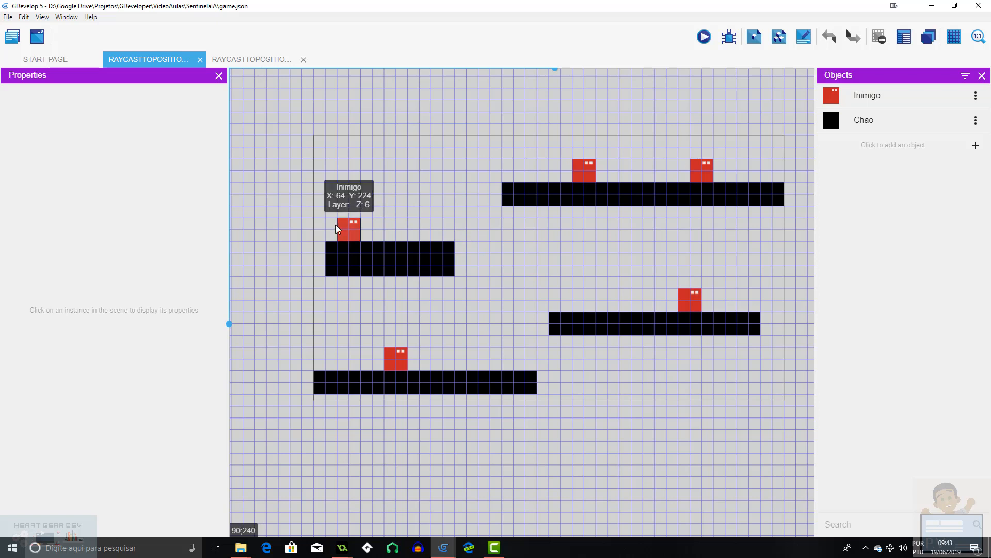
click(254, 61)
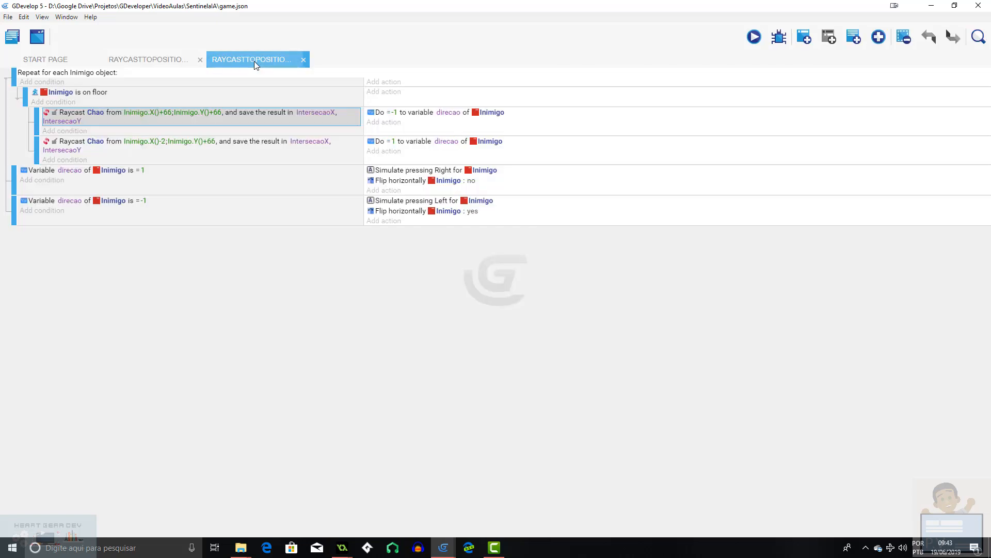
click(8, 17)
click(31, 29)
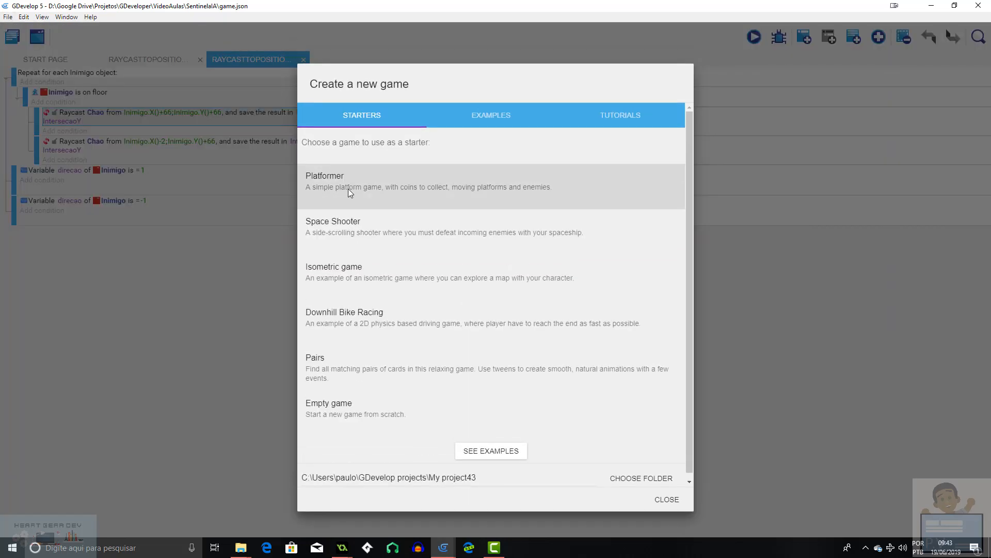
click(676, 502)
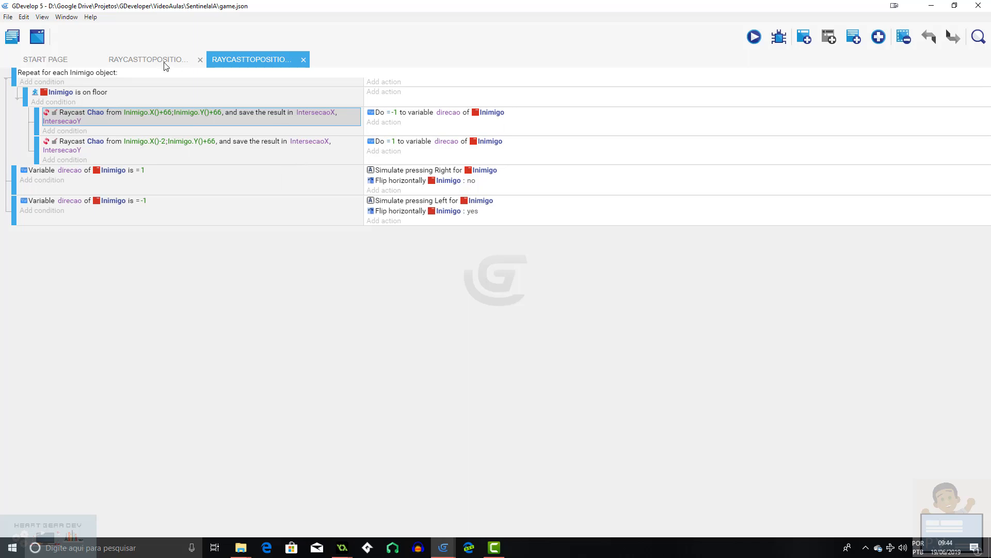
Close the layout and the events editor of RaycastToPositionScene
click(148, 60)
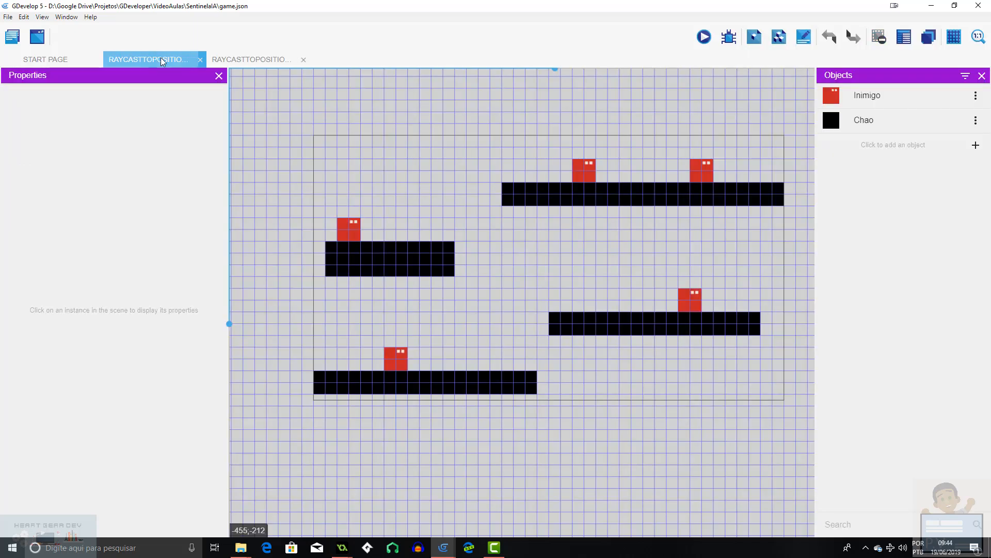
click(199, 59)
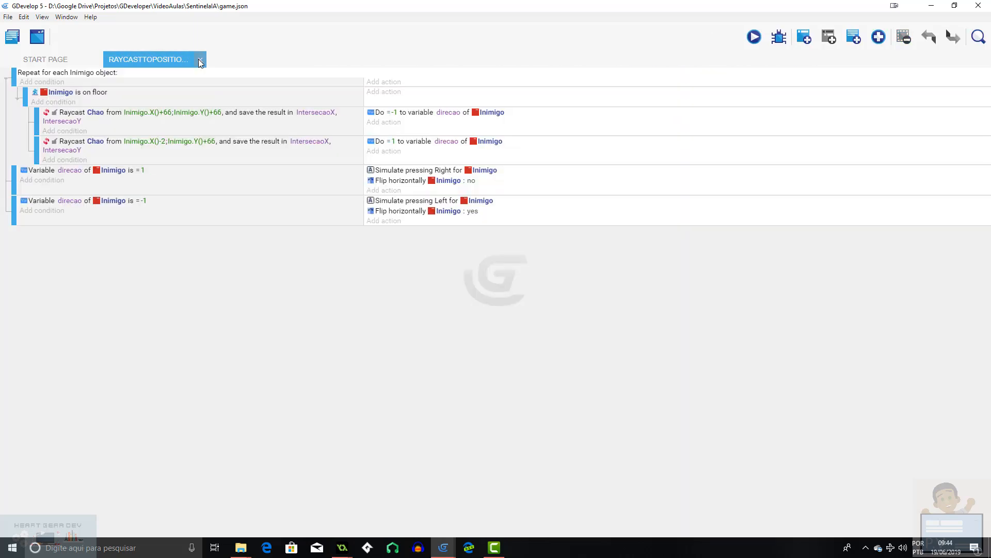
click(199, 59)
Duplicate RaycastToPositionScene in the project's scene list by copying and pasting it
click(11, 40)
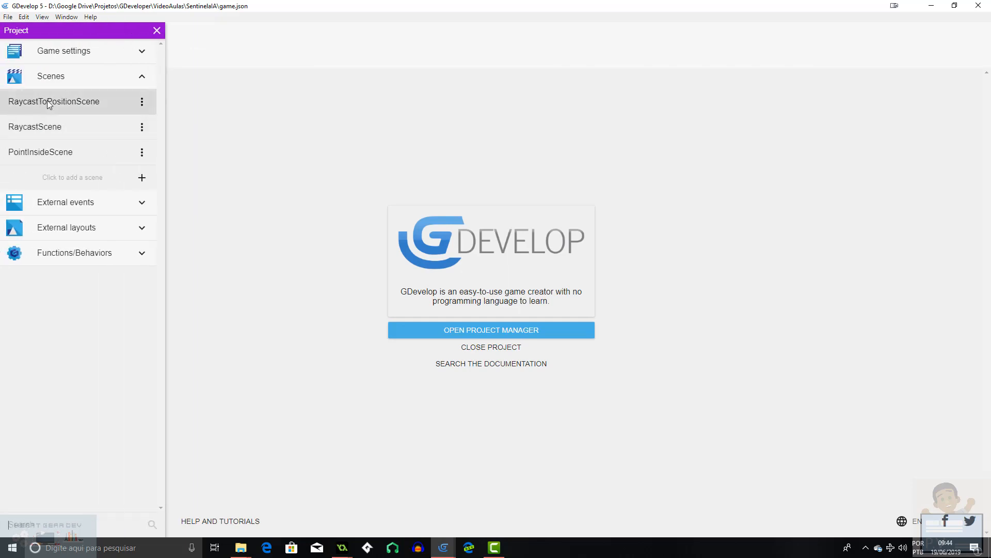
click(142, 101)
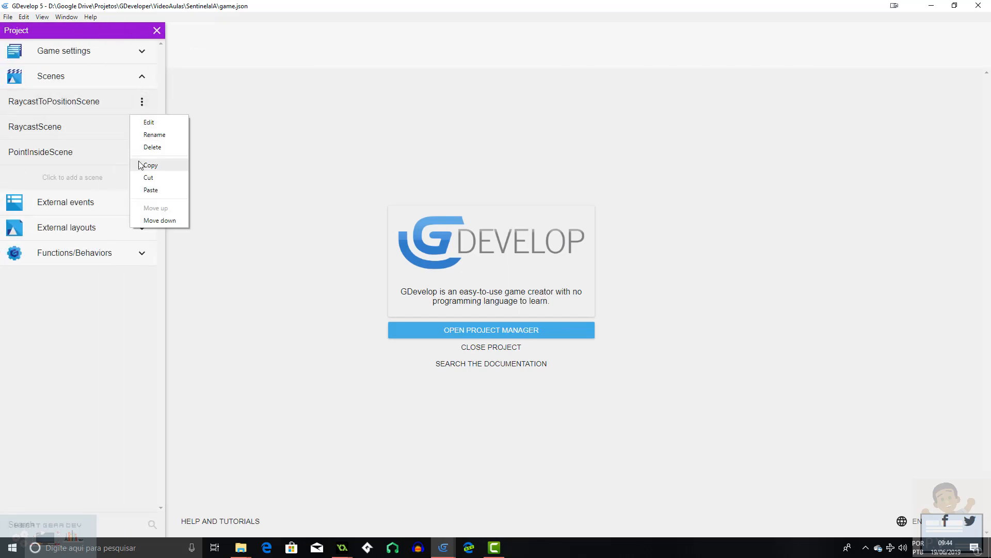
click(155, 165)
click(142, 102)
click(154, 190)
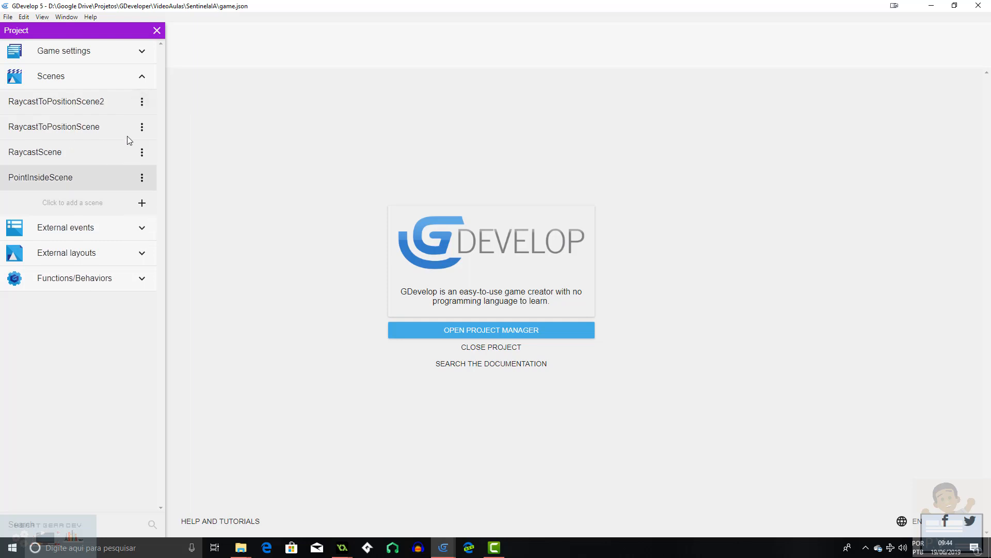
Rename the duplicated scene as CollisionScene
click(142, 102)
click(155, 135)
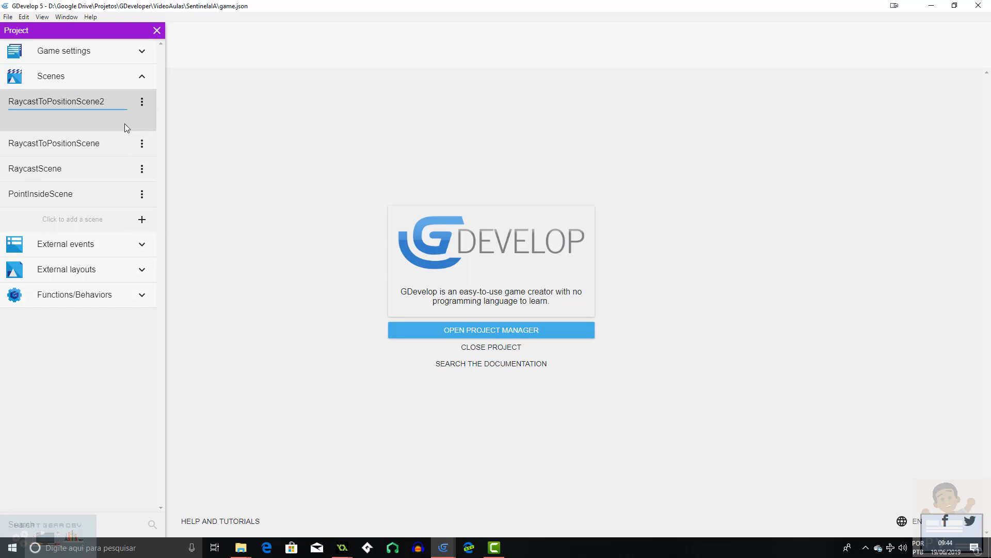
key(Delete)
key(Delete)
key(Delete)
key(Delete)
key(Delete)
key(Delete)
key(Delete)
key(Delete)
key(Delete)
key(Delete)
key(Delete)
key(Delete)
key(Delete)
key(Delete)
key(Delete)
key(Delete)
key(Delete)
text(C)
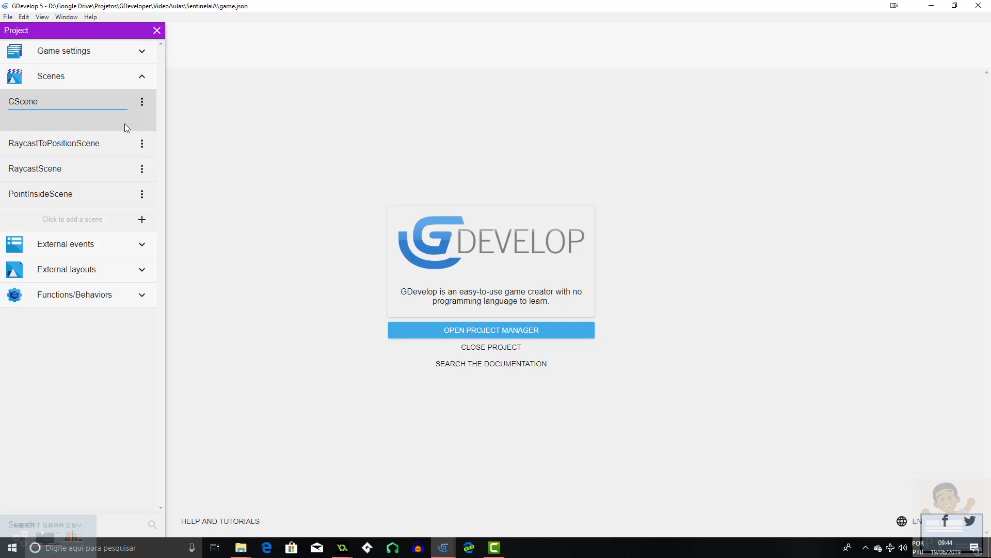
text(ollision)
key(Return)
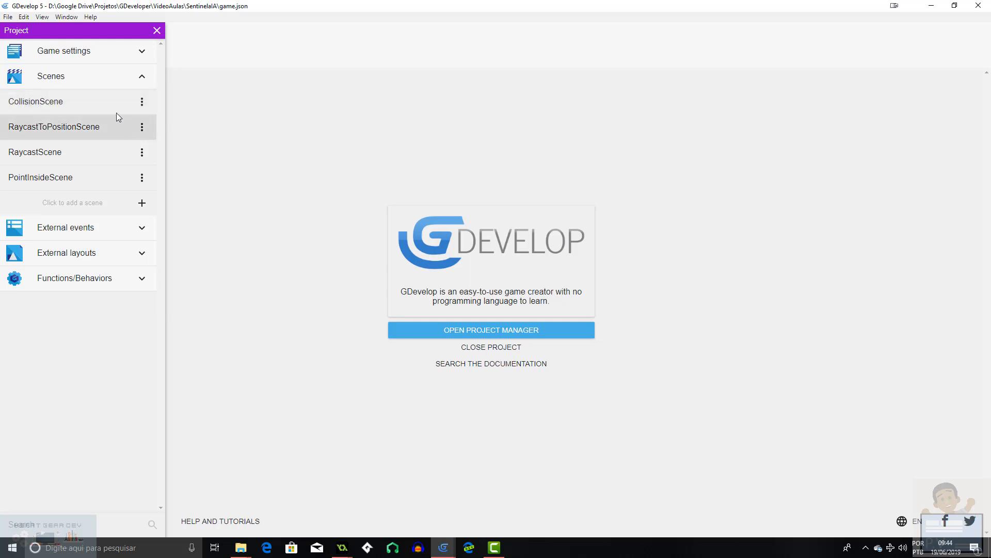
In CollisionScene, move the lower-right platform to 704;608, make it thicker, and rest its enemy on top at 992;544
click(76, 103)
middle_drag(370, 276, 346, 273)
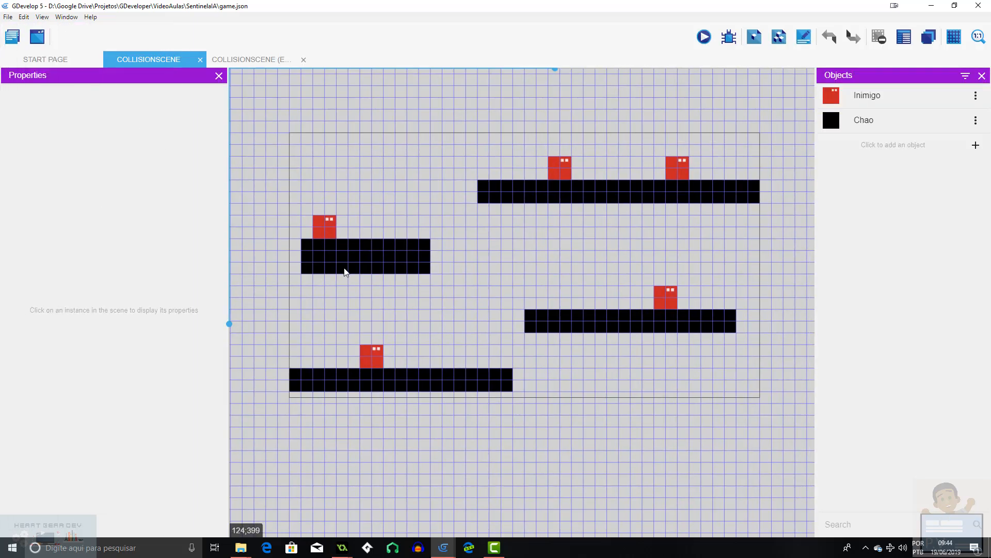
drag(617, 329, 659, 412)
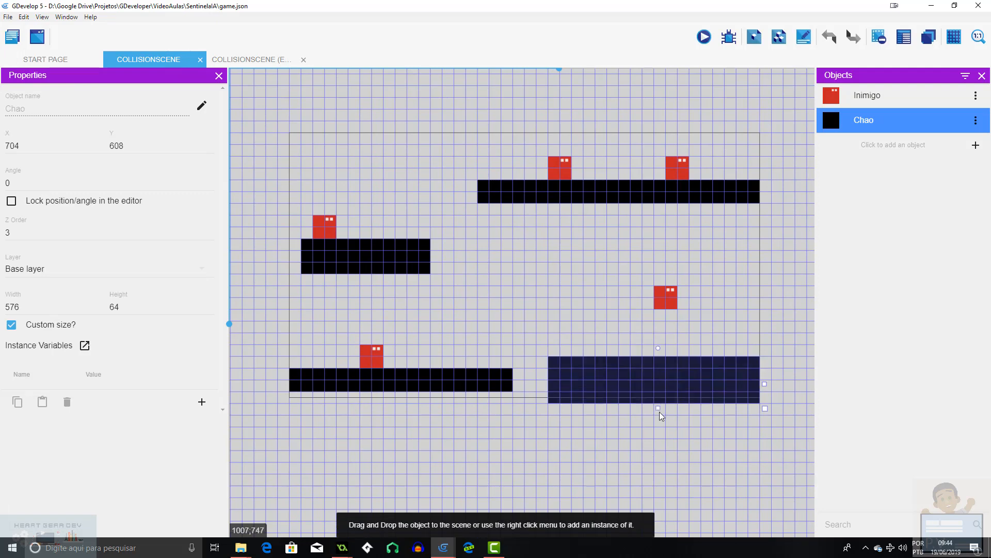
drag(663, 303, 665, 350)
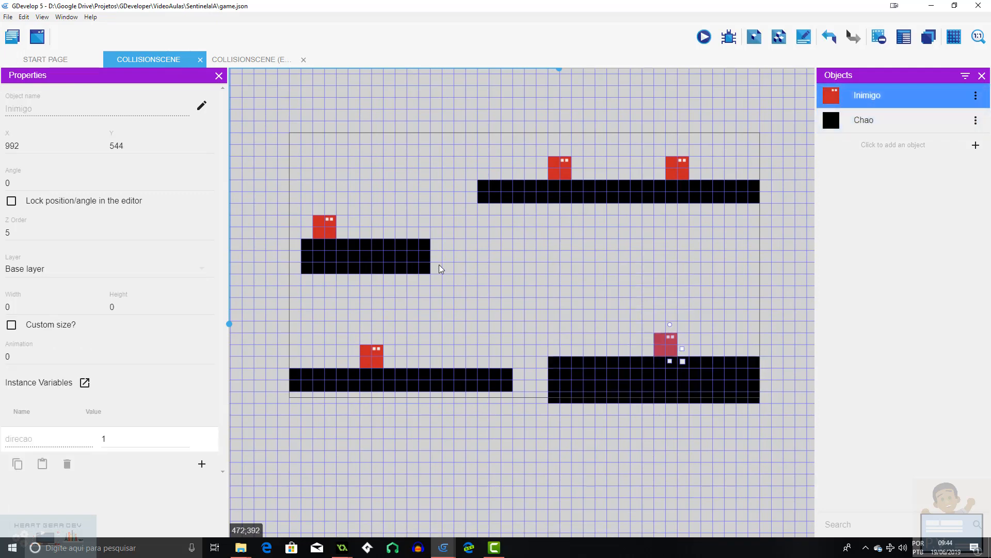
Reshape the upper-left platform to 384 by 96 at 64;352 and rest its enemy on top at 64;288
click(415, 256)
drag(436, 259, 406, 280)
drag(328, 235, 333, 276)
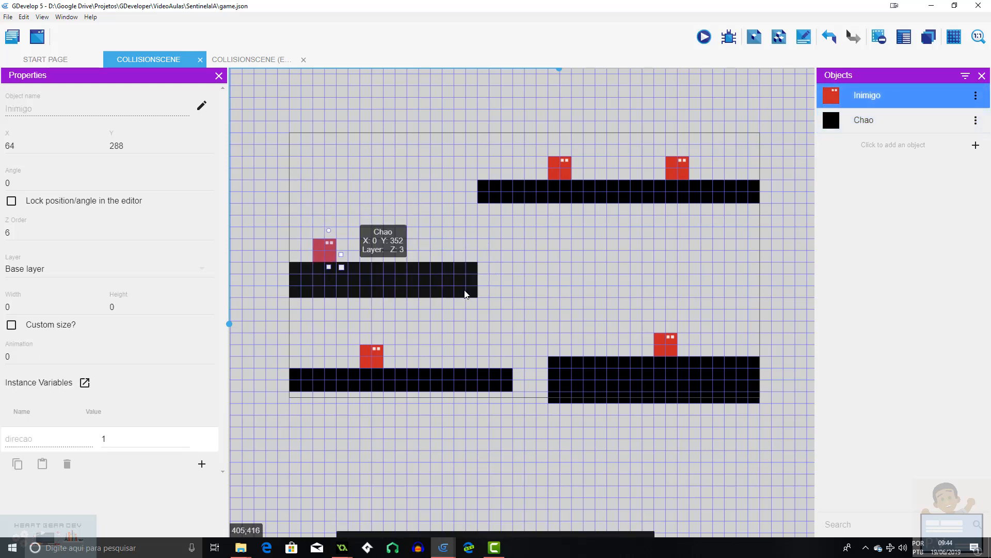
click(473, 289)
drag(476, 287, 416, 284)
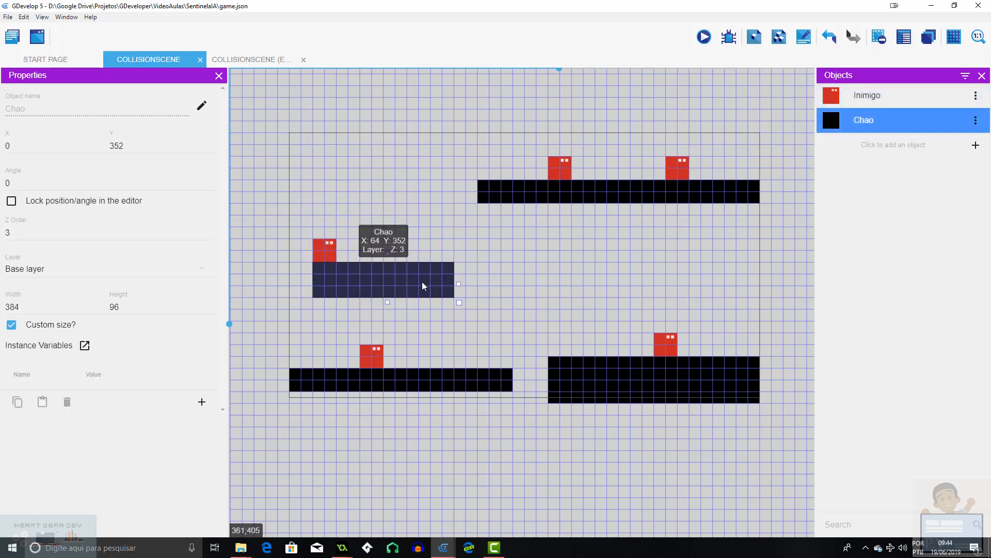
Lower the upper-right platform to 512;352 and rest its two enemies on top at Y 288
drag(624, 204, 626, 266)
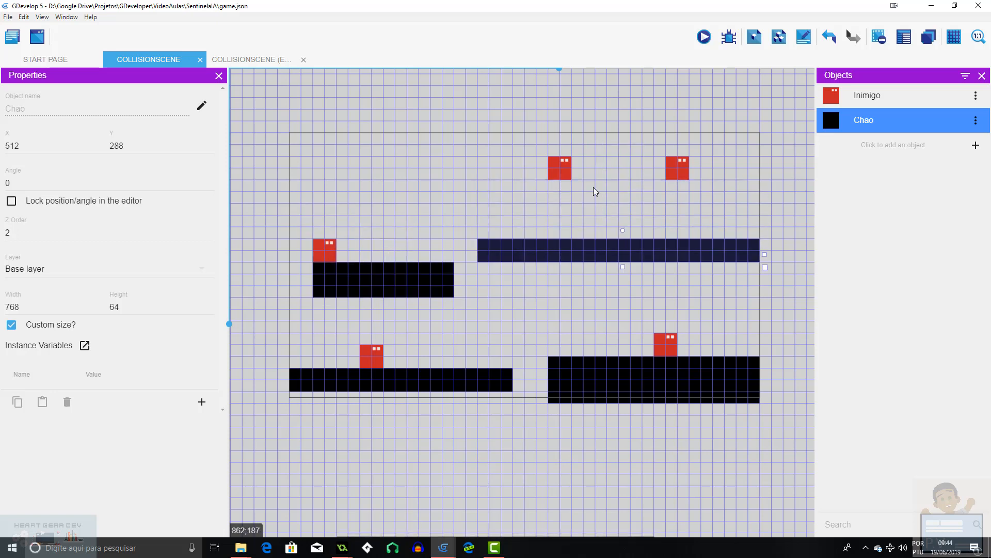
drag(568, 173, 597, 286)
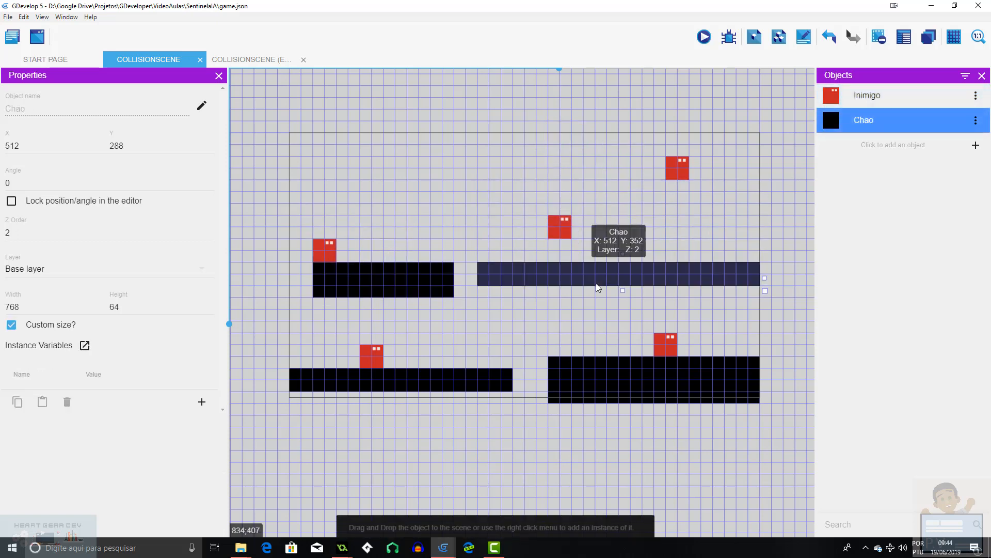
drag(678, 170, 701, 276)
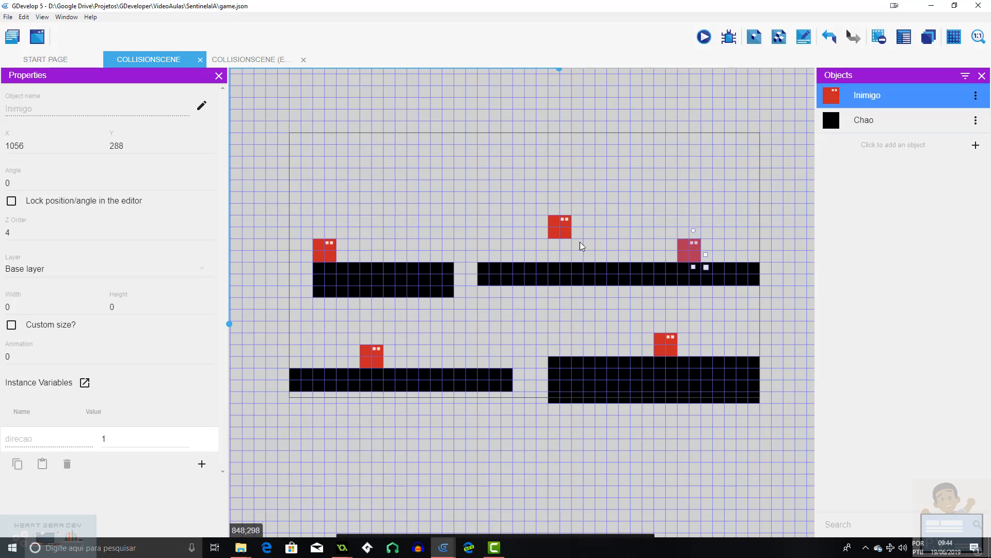
drag(563, 228, 552, 252)
click(723, 278)
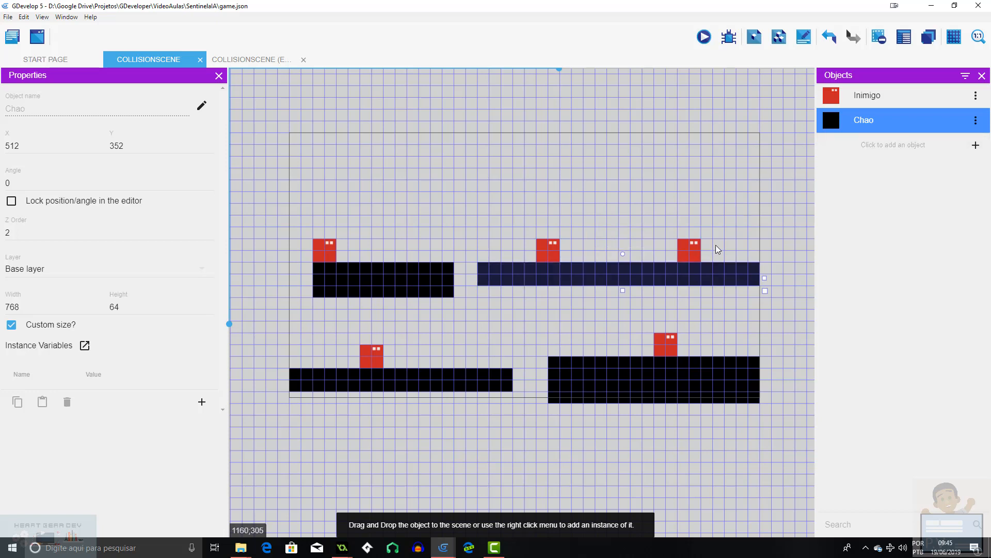
Add a new Sprite object to the scene and name it Direita
click(976, 147)
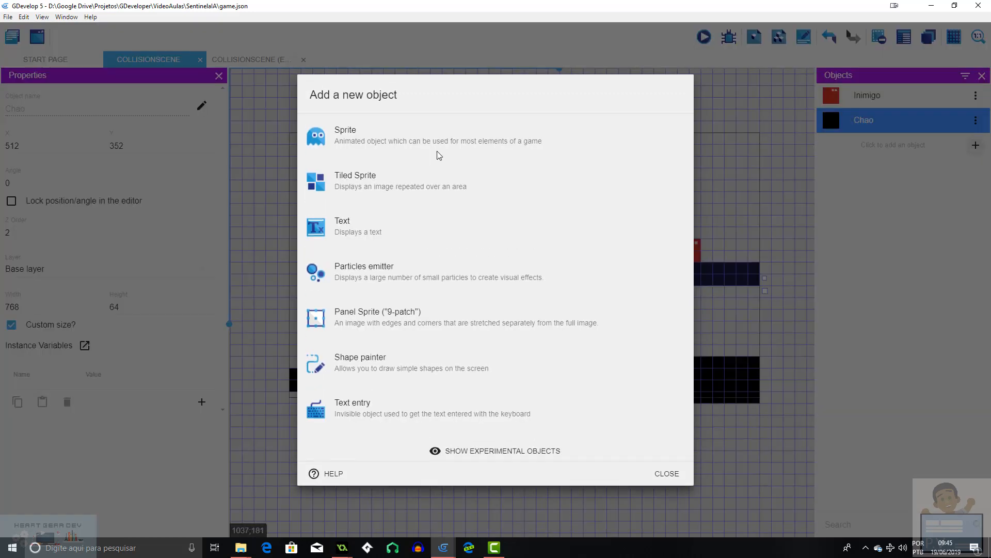
click(405, 147)
double_click(408, 266)
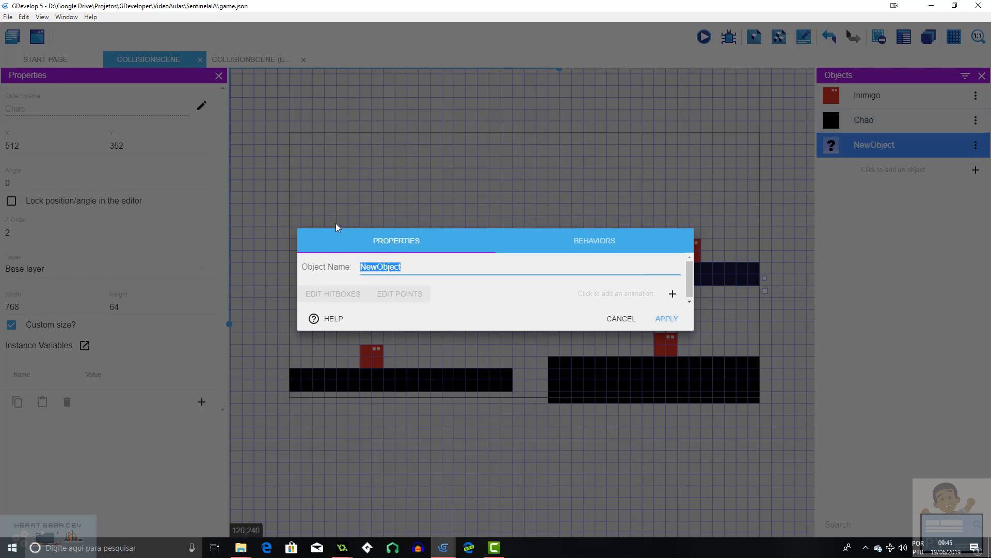
text(Direita)
Add an animation to the Direita sprite and start its image in the Piskel editor under the name Direita
click(672, 294)
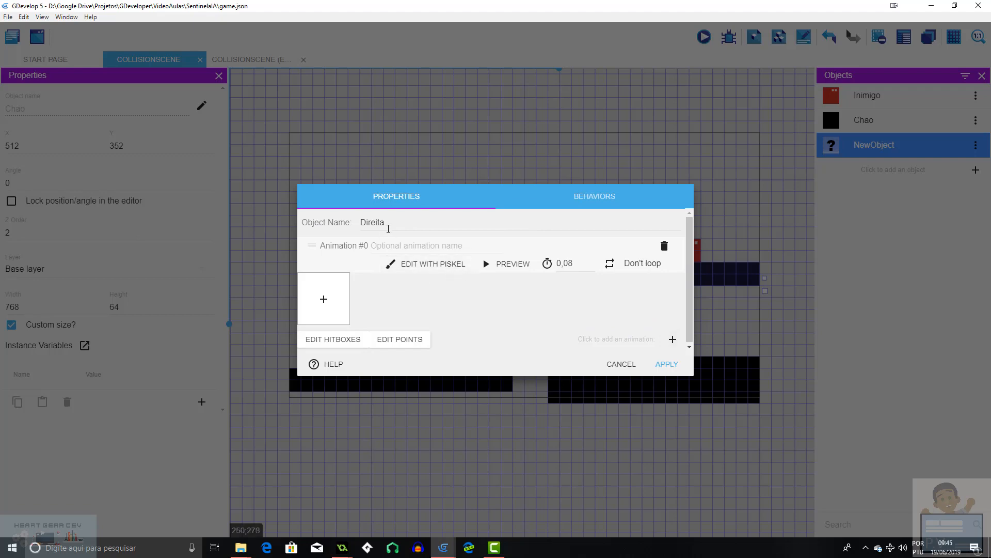
click(422, 264)
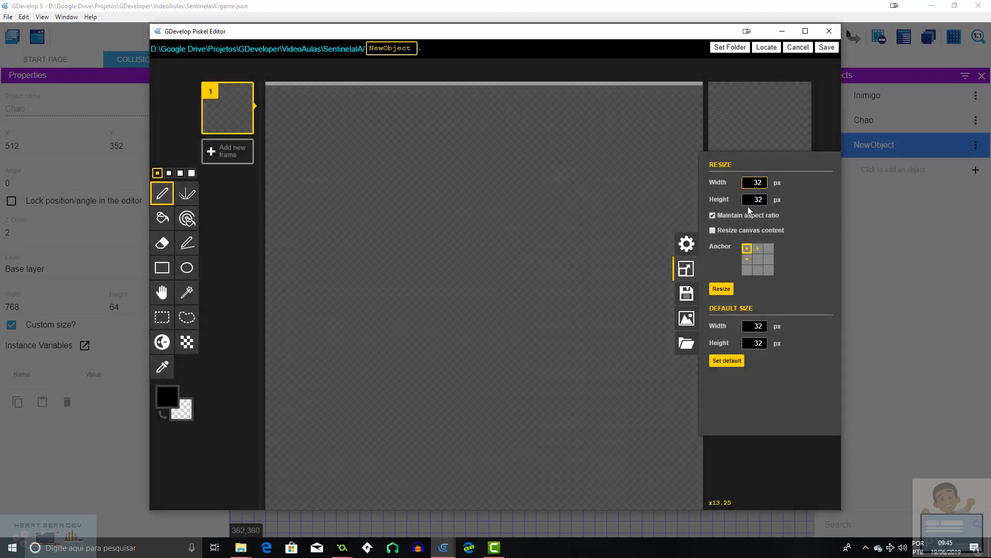
key(ctrl+a)
key(BackSpace)
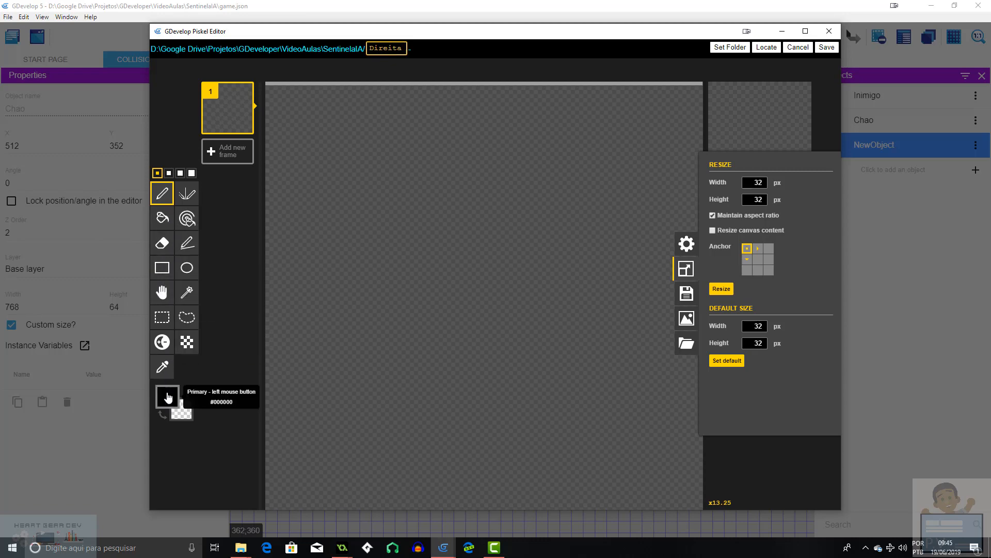
Set the primary colour to green #5bb251 and fill the whole 32 by 32 canvas with it
click(167, 396)
mouse_move(266, 421)
mouse_down()
mouse_move(266, 440)
mouse_move(210, 440)
mouse_move(222, 440)
mouse_up()
click(212, 439)
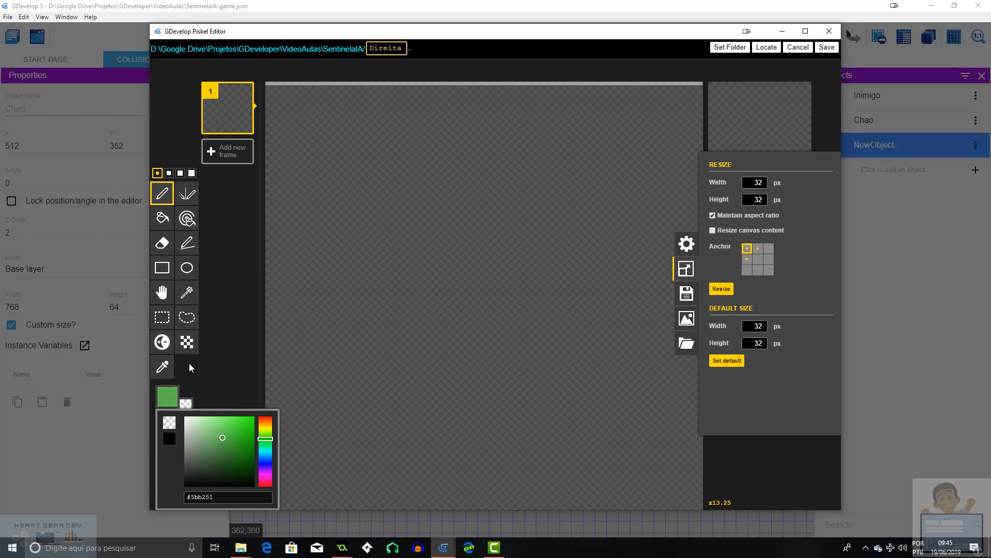
click(162, 218)
click(367, 248)
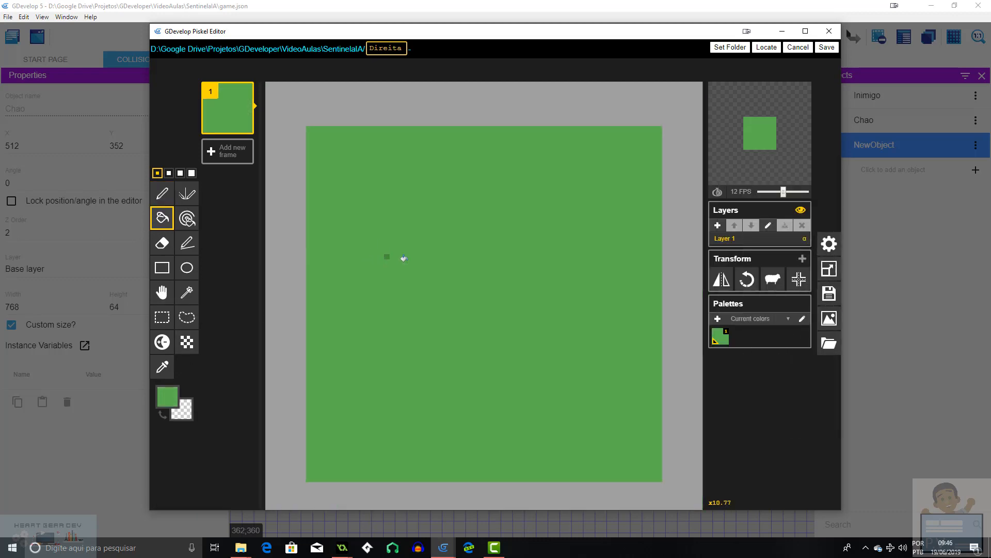
Choose the Pen tool and set the primary colour to white #ffffff
click(162, 193)
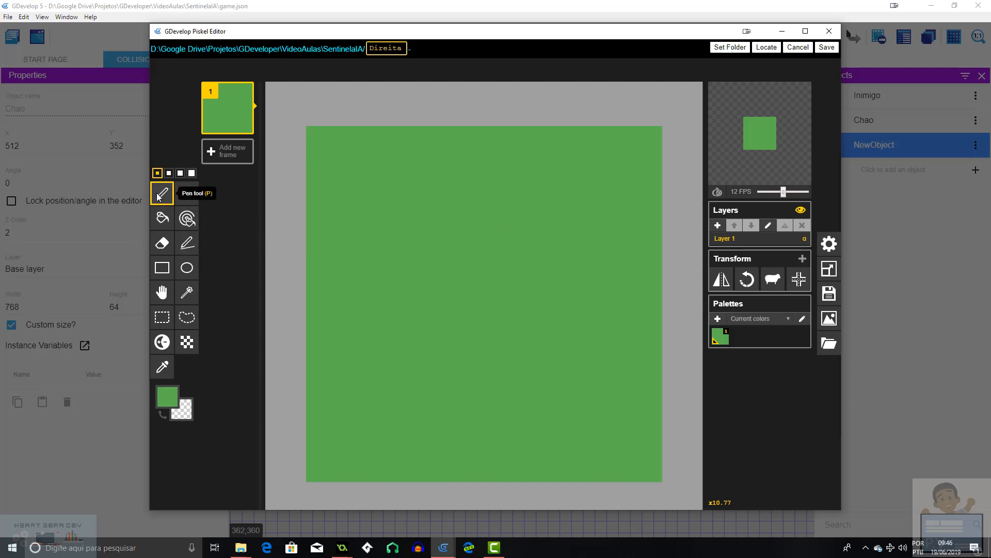
click(166, 396)
click(204, 429)
drag(204, 428, 199, 417)
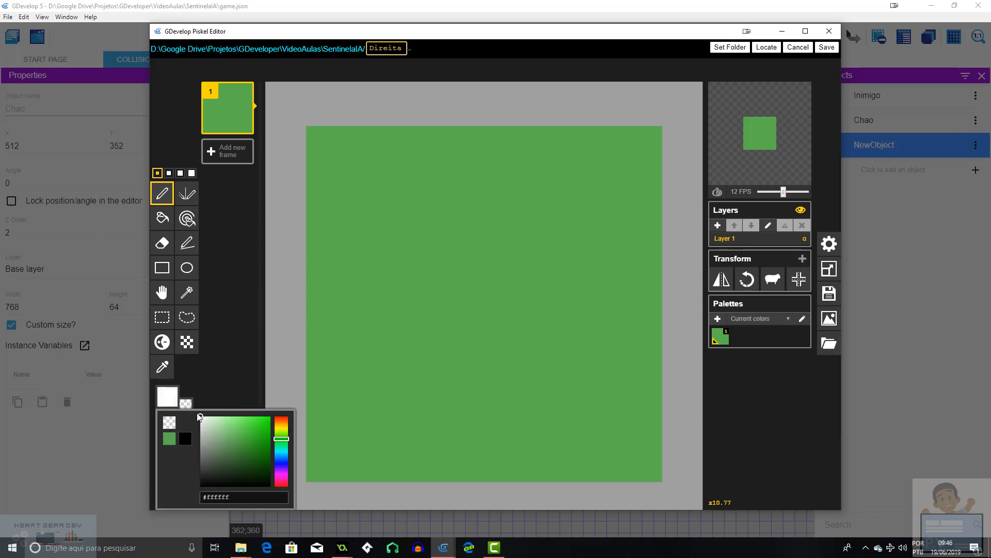
drag(318, 307, 612, 307)
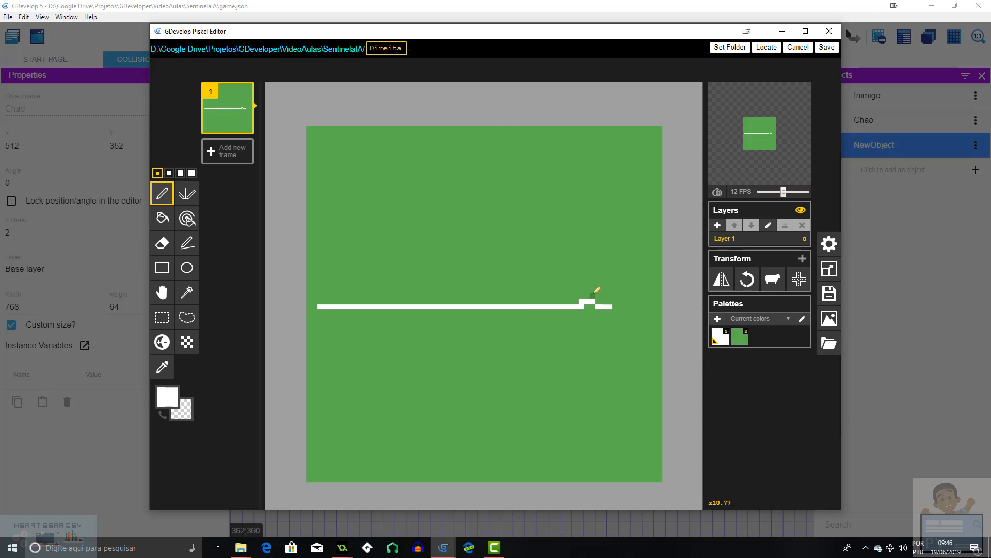
key(ctrl+z)
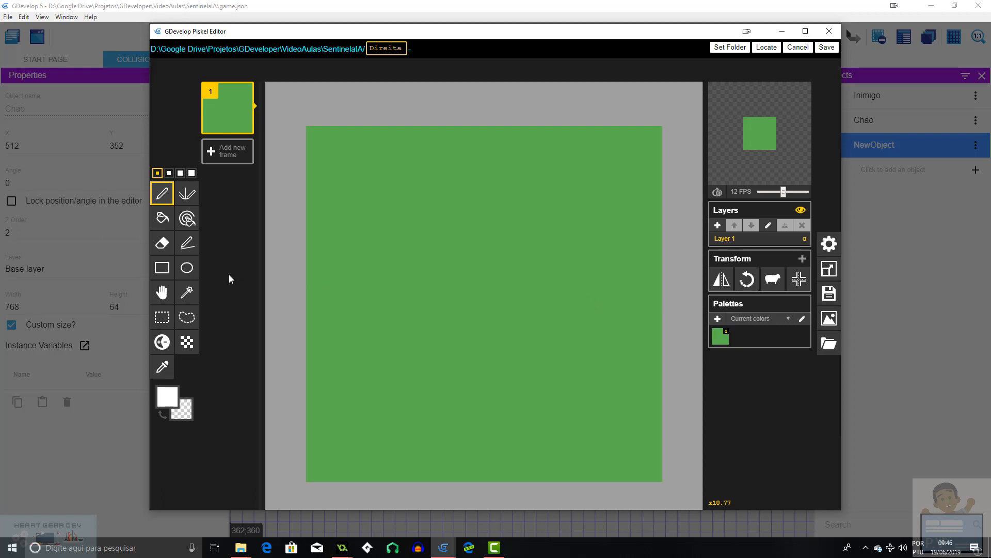
click(187, 193)
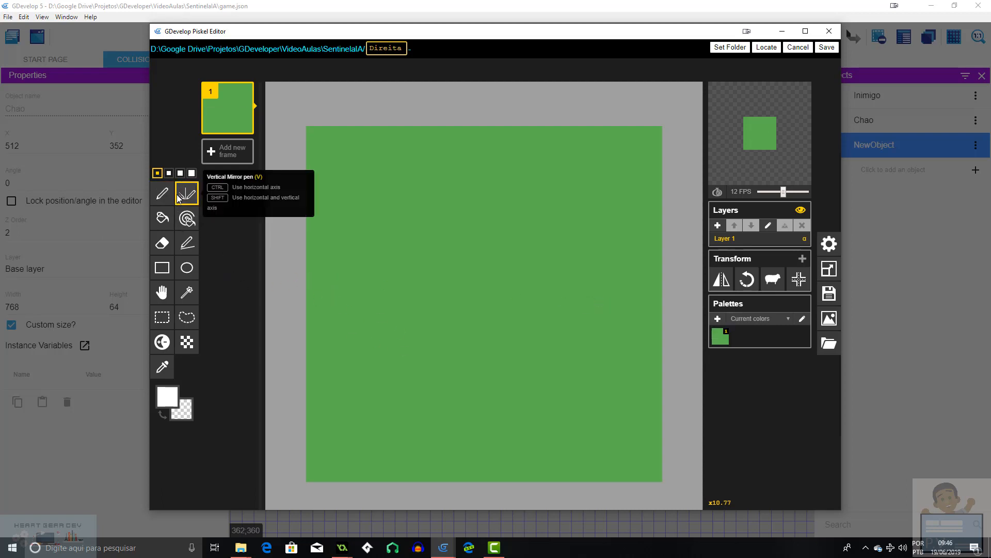
drag(317, 316, 391, 312)
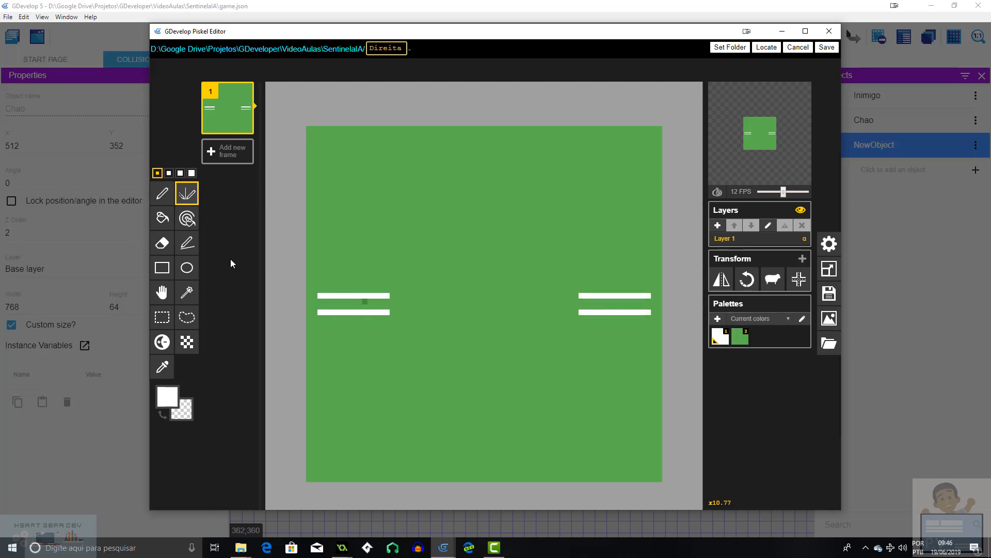
key(ctrl+z)
Draw a white right-pointing arrow across the canvas with the Stroke tool, then save the image and apply the Direita object
click(187, 247)
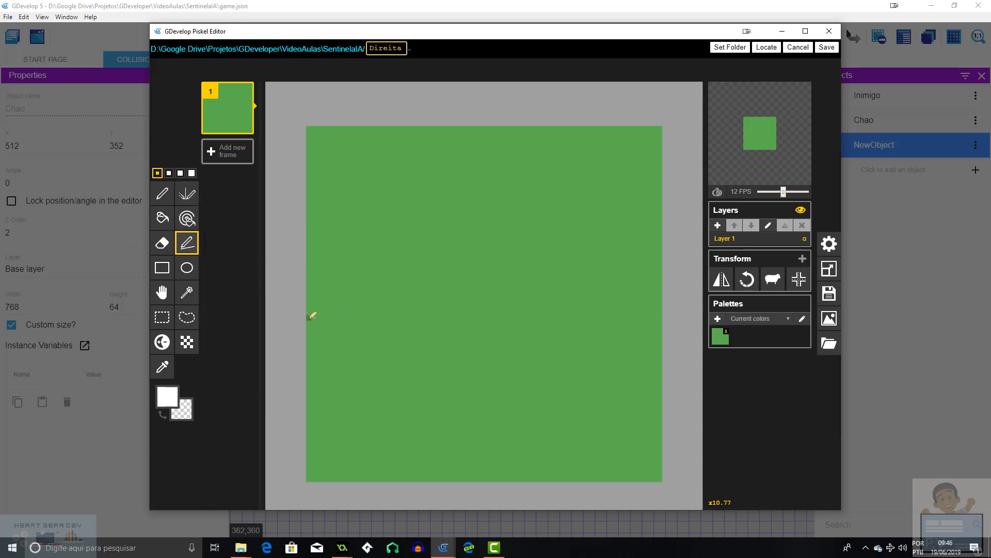
mouse_move(315, 317)
mouse_down()
mouse_move(615, 319)
mouse_move(574, 280)
mouse_move(487, 234)
mouse_up()
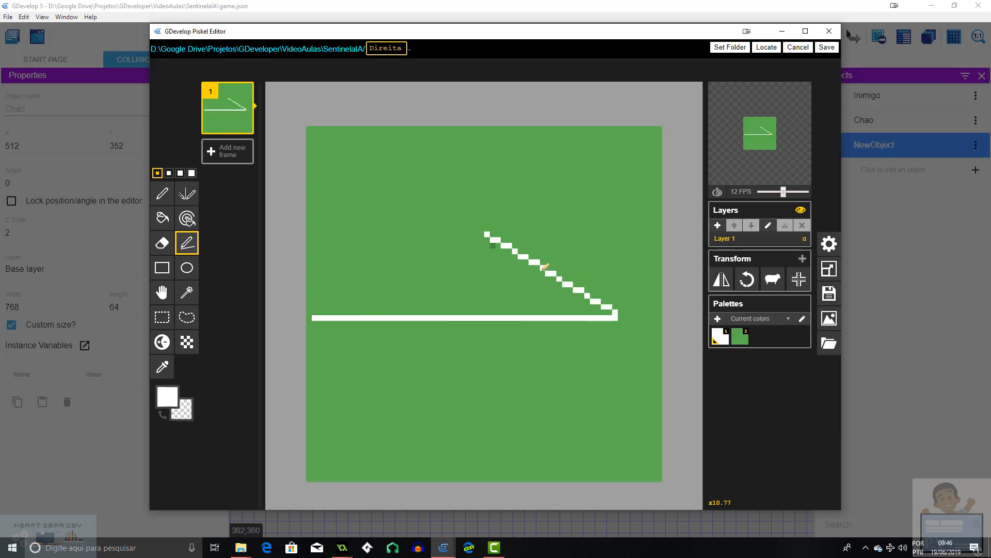
drag(617, 316, 498, 386)
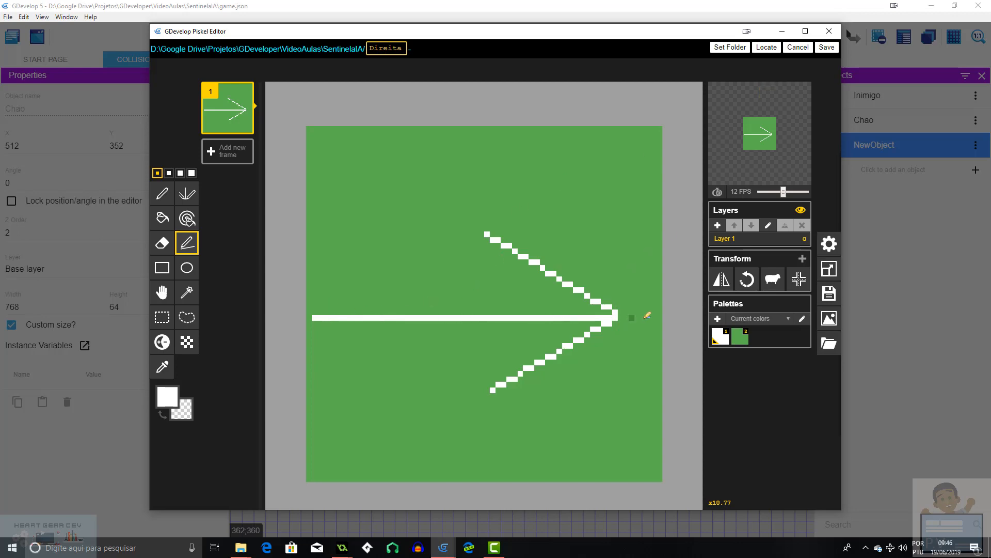
click(828, 48)
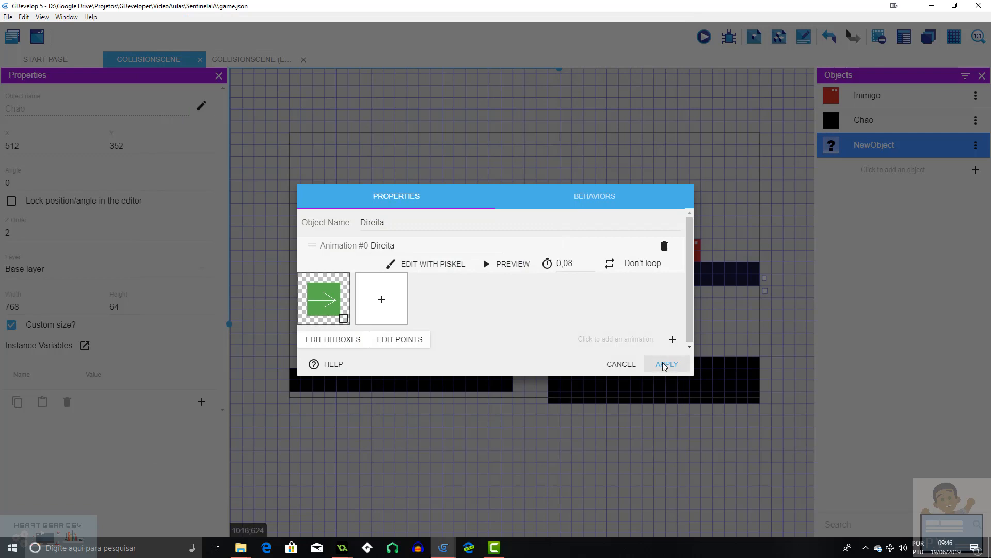
click(667, 364)
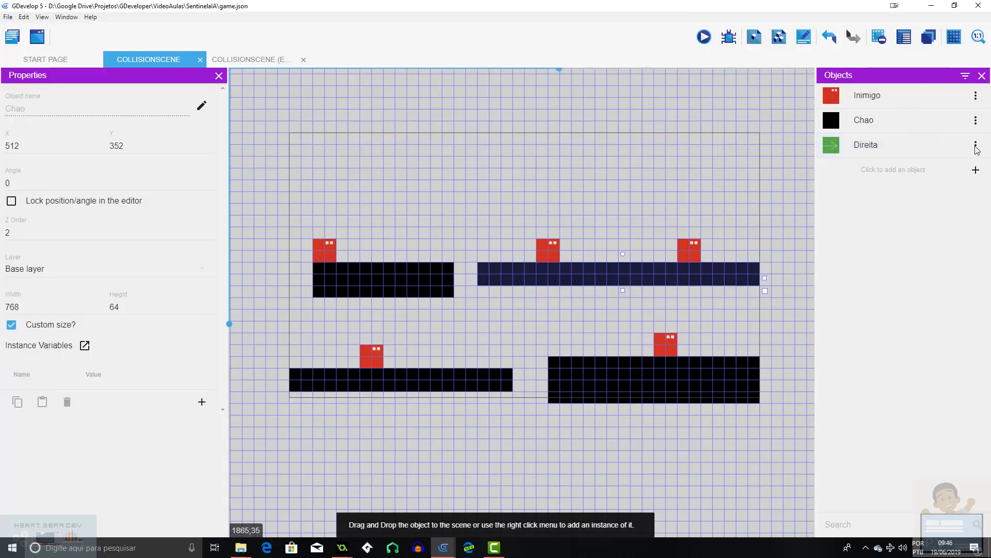
Add a new Sprite object named Esquerda, give it an animation and start its image in the Piskel editor
click(976, 171)
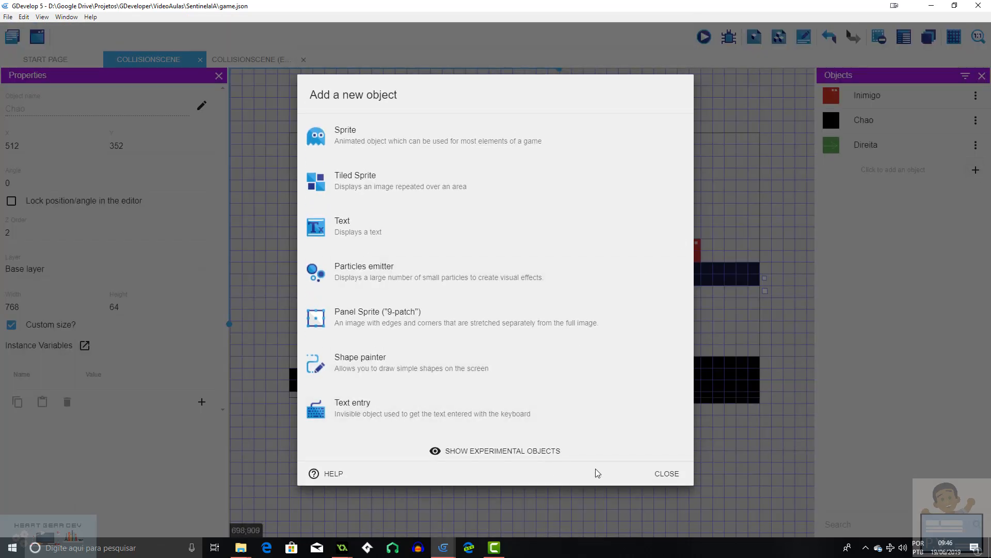
click(310, 136)
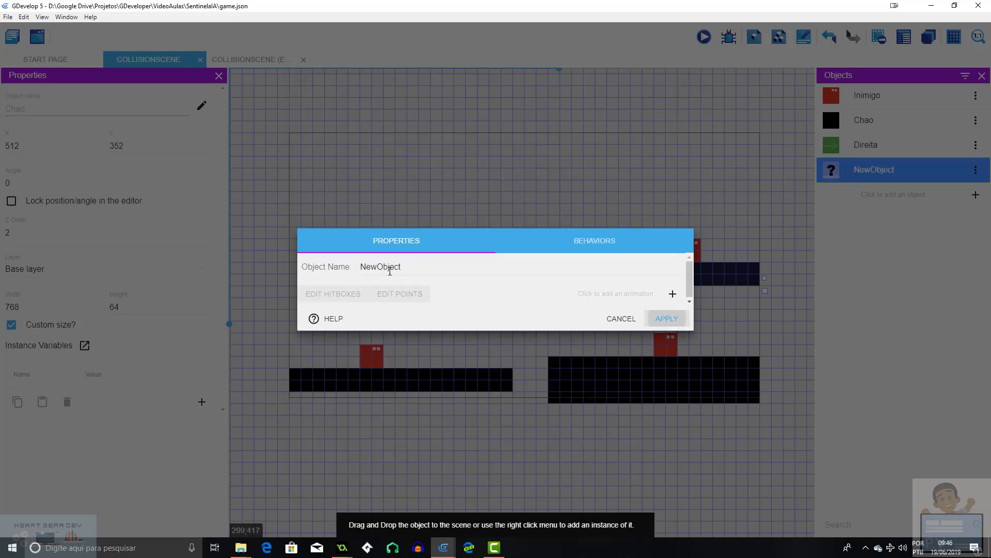
text(Esquerda)
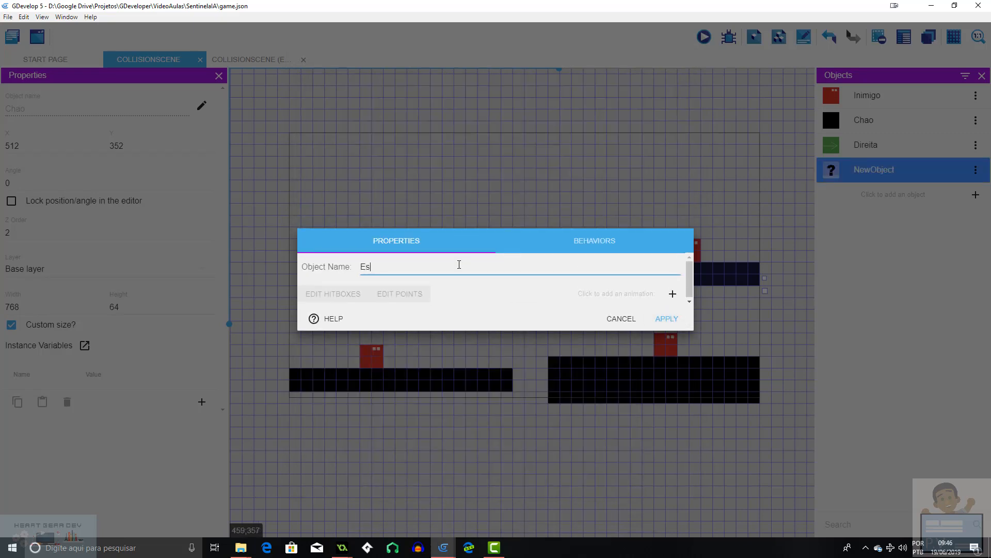
click(672, 293)
click(417, 266)
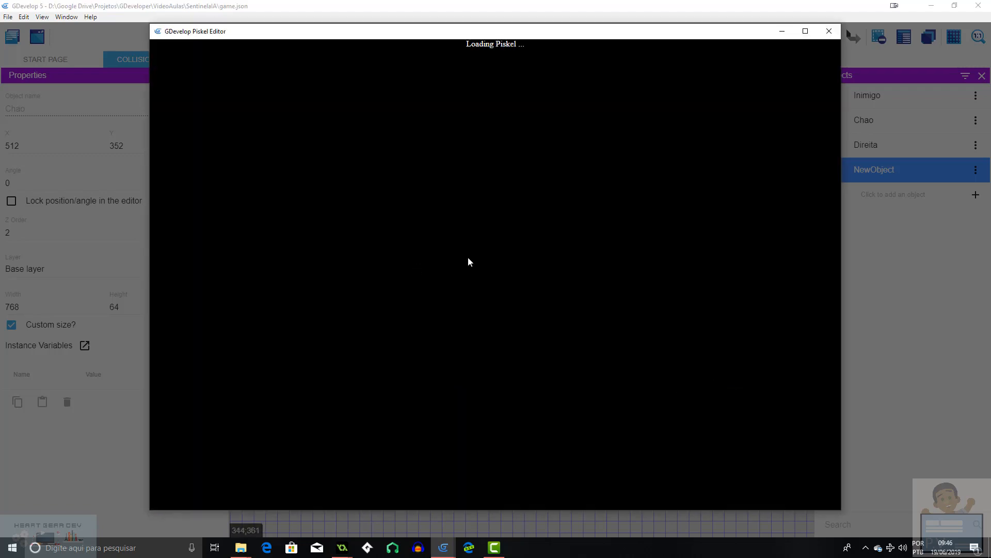
Set the primary colour to green #6cb875 and fill the whole canvas with it
click(179, 408)
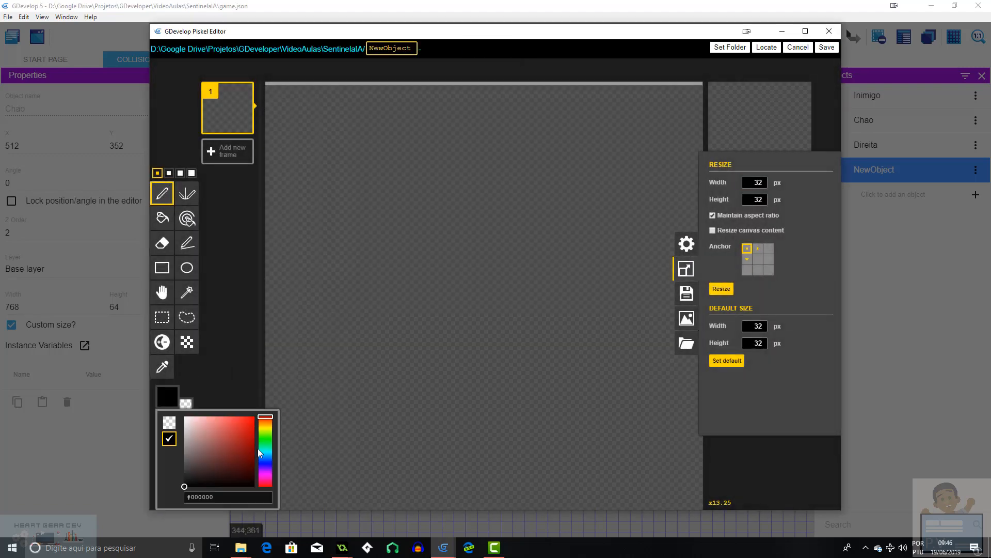
drag(264, 417, 265, 446)
click(212, 436)
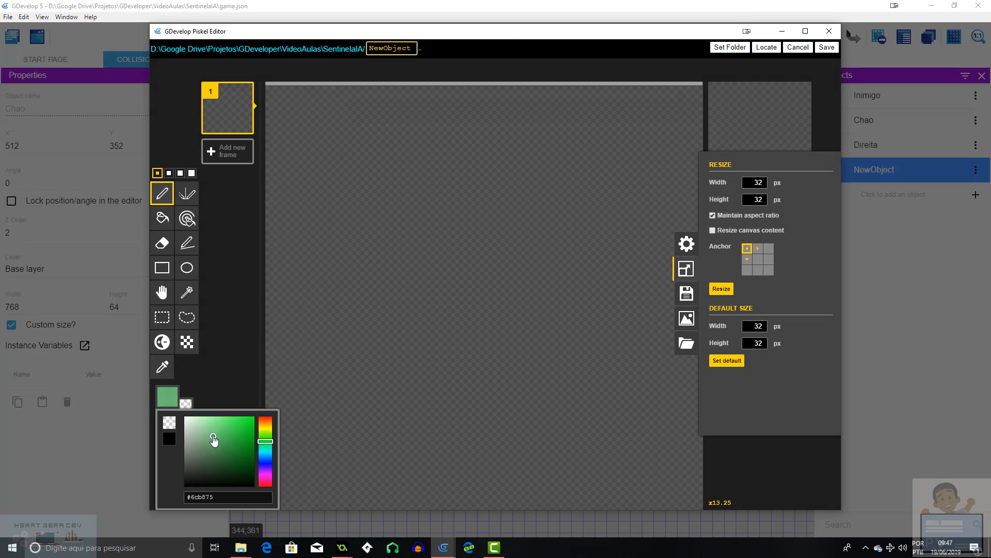
click(162, 218)
click(450, 264)
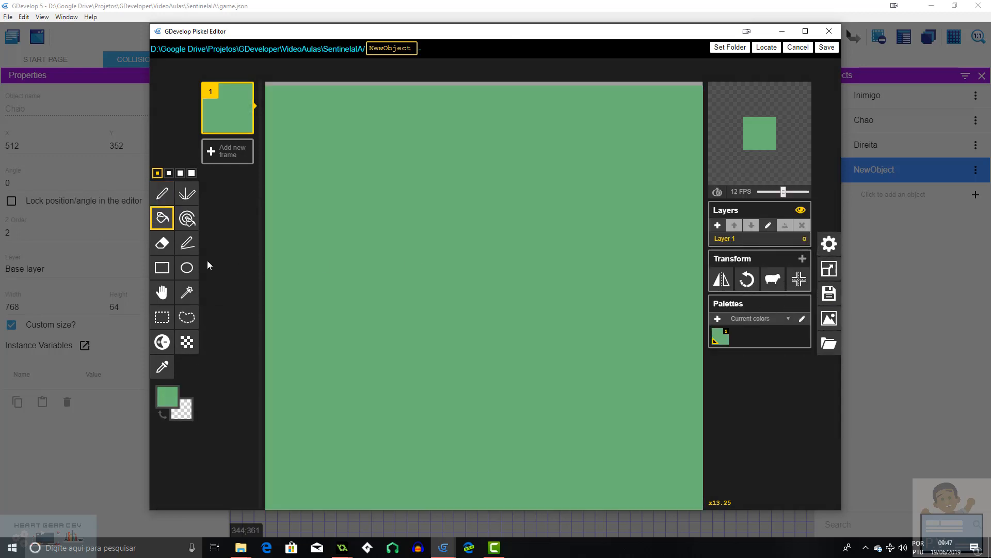
Draw a white #ffffff left-pointing arrow across the green canvas with the Stroke tool
click(187, 242)
click(167, 397)
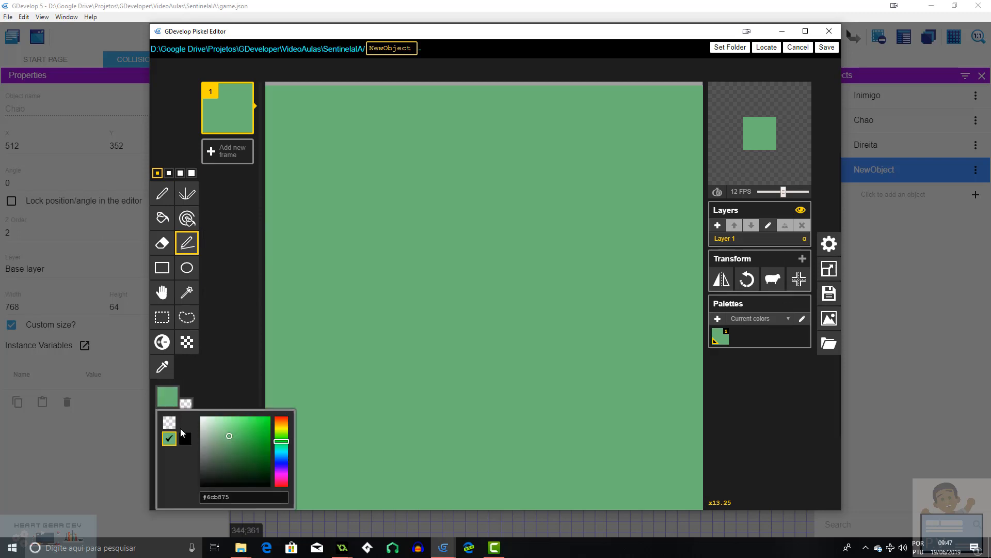
drag(225, 432, 195, 414)
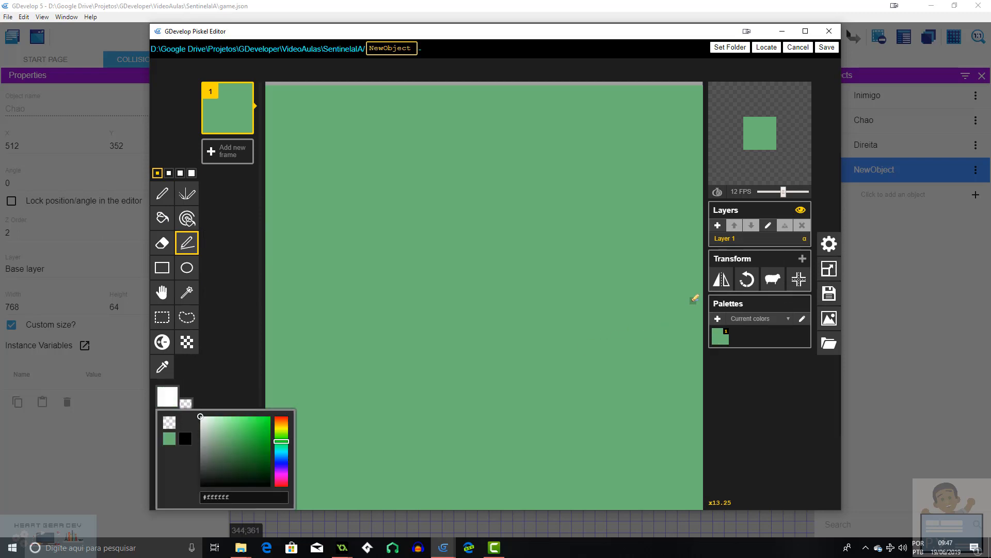
mouse_move(694, 301)
mouse_down()
mouse_move(396, 305)
mouse_move(349, 299)
mouse_move(326, 256)
mouse_move(301, 296)
mouse_move(310, 273)
mouse_move(389, 250)
mouse_move(293, 300)
mouse_move(298, 279)
mouse_move(305, 289)
mouse_move(279, 298)
mouse_move(173, 248)
mouse_move(329, 292)
mouse_move(299, 296)
mouse_move(373, 299)
mouse_move(310, 299)
mouse_move(374, 302)
mouse_move(311, 298)
mouse_move(349, 229)
mouse_move(336, 315)
mouse_move(338, 227)
mouse_move(337, 254)
mouse_move(344, 403)
mouse_move(343, 293)
mouse_move(364, 136)
mouse_move(340, 301)
mouse_move(324, 308)
mouse_move(382, 240)
mouse_move(492, 192)
mouse_up()
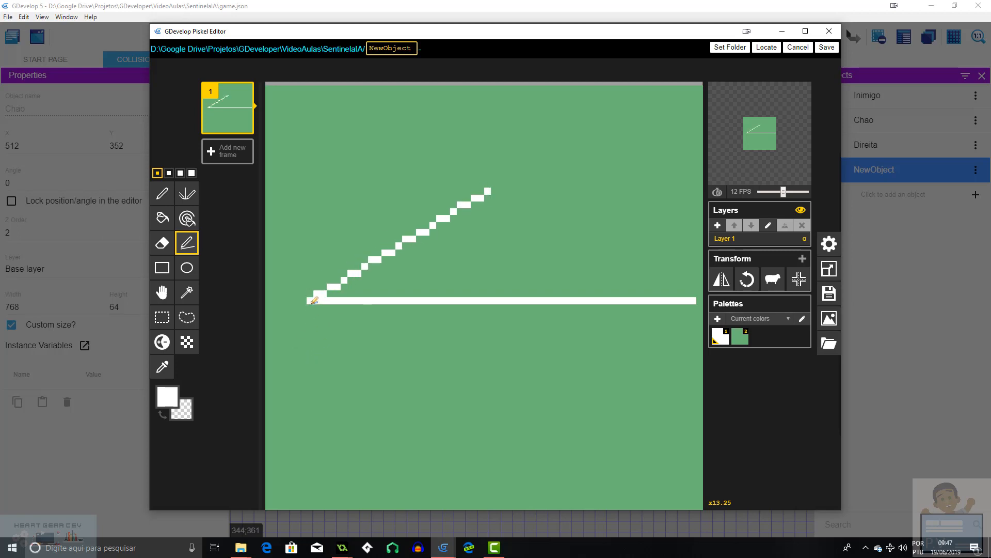
mouse_move(311, 301)
mouse_down()
mouse_move(424, 356)
mouse_move(447, 425)
mouse_move(451, 403)
mouse_move(488, 429)
mouse_up()
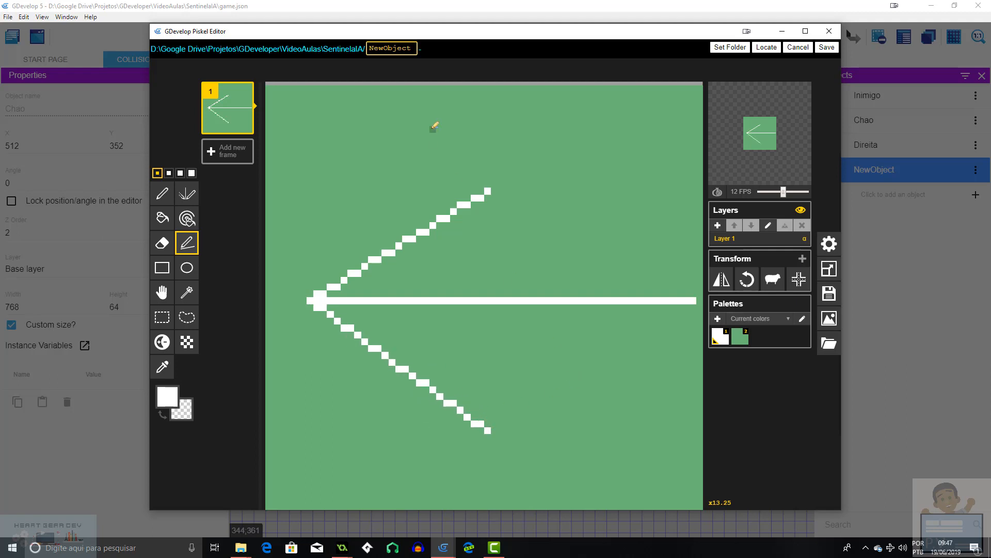
Name the arrow image Esquerda, save it and apply the Esquerda object
drag(414, 48, 187, 4)
text(Esquerda)
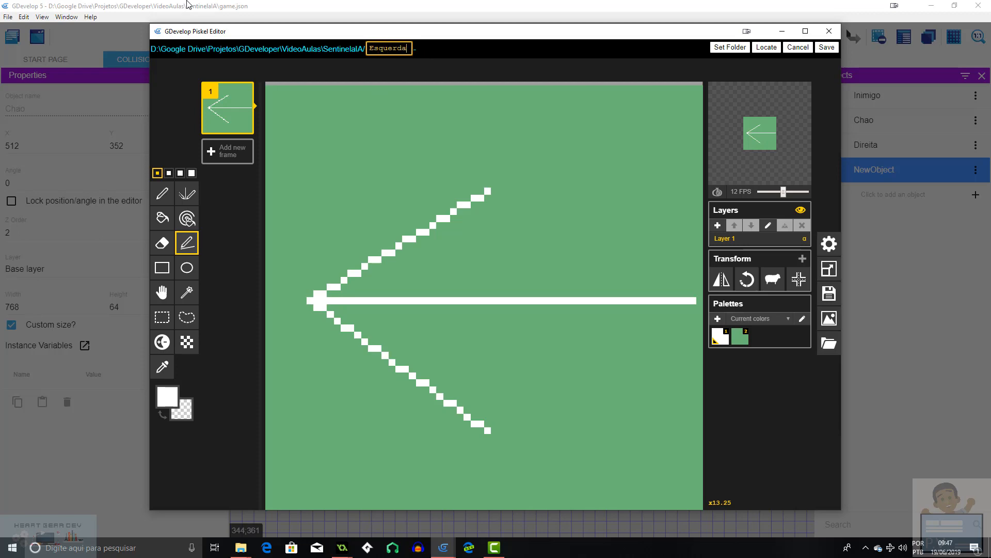
click(827, 47)
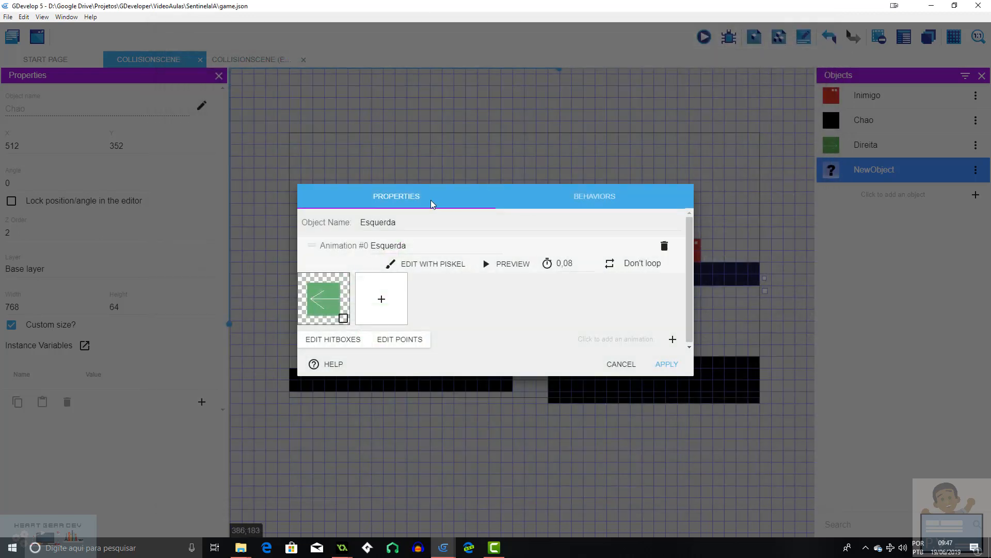
click(667, 364)
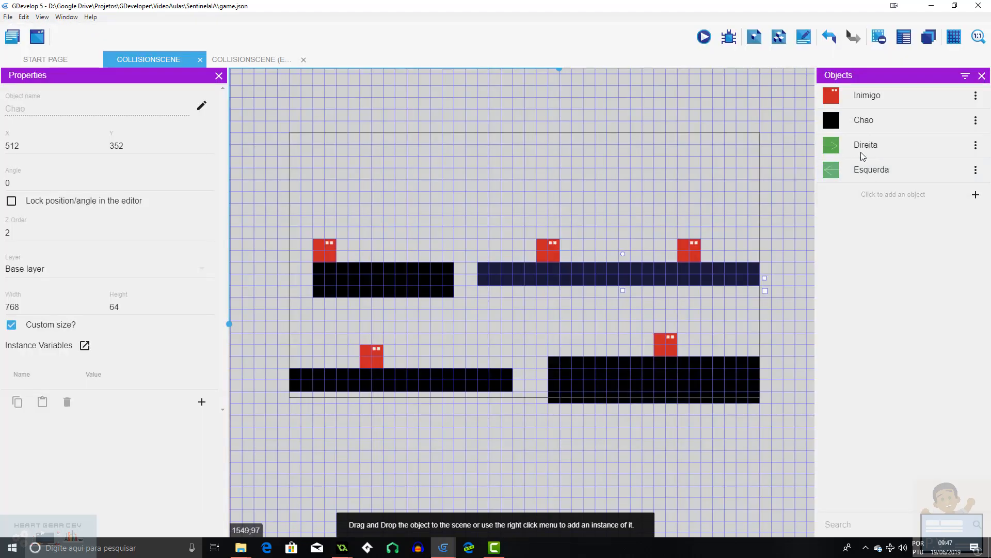
Move the enemy on the upper-left platform further right, away from the platform's left edge
click(307, 194)
scroll(352, 200, right, 1)
click(337, 248)
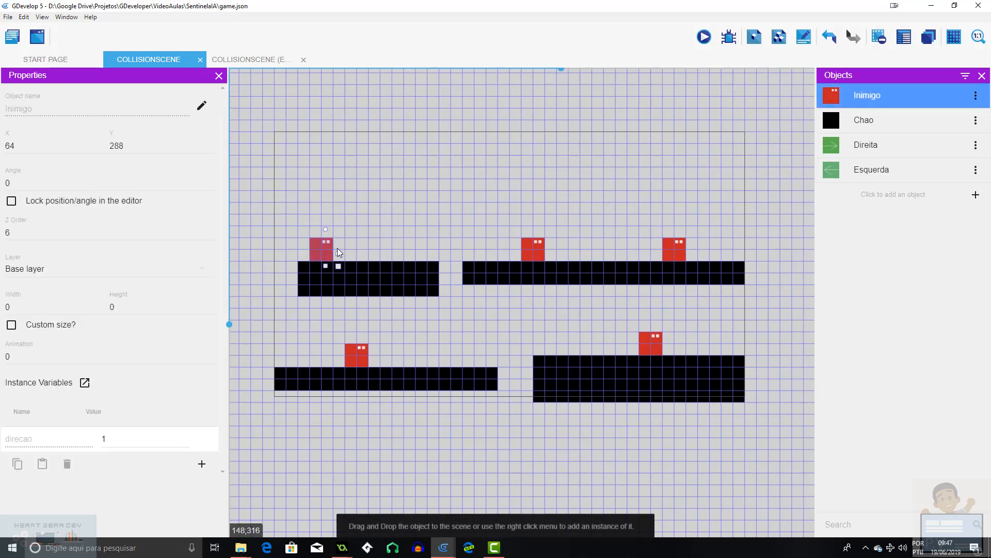
drag(361, 249, 358, 249)
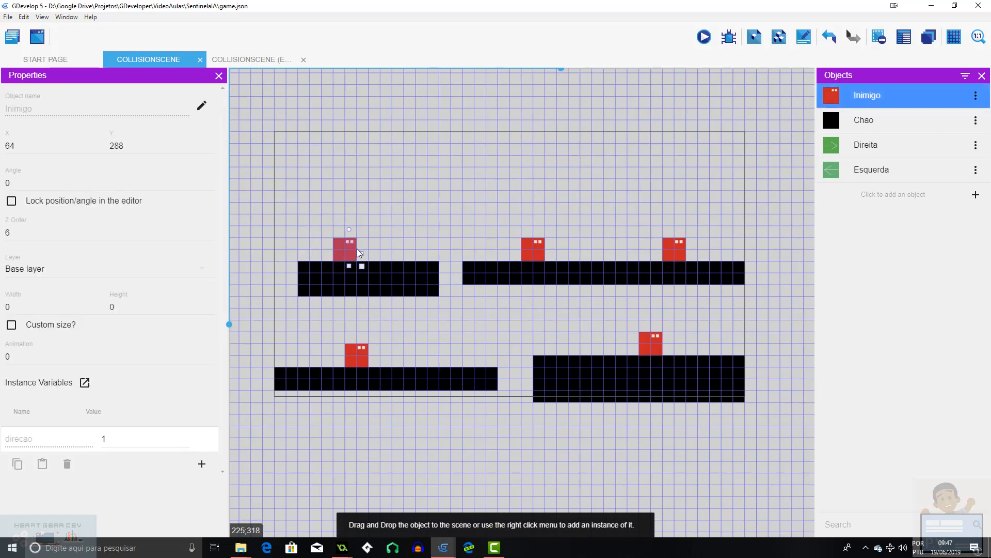
Place a Direita instance at 480;288 by the upper-right platform's left end and shift the upper-left platform to 32;352
click(841, 145)
drag(840, 144, 416, 279)
click(428, 279)
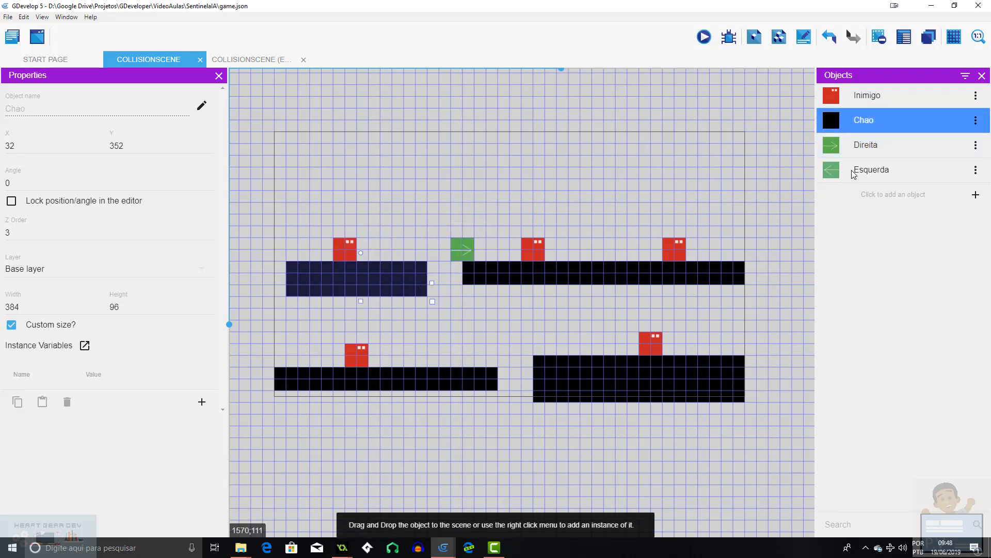
Place an Esquerda instance just beyond the upper-right platform's right end and move the Direita instance to 448;288, off its left end
click(838, 169)
drag(838, 170, 756, 253)
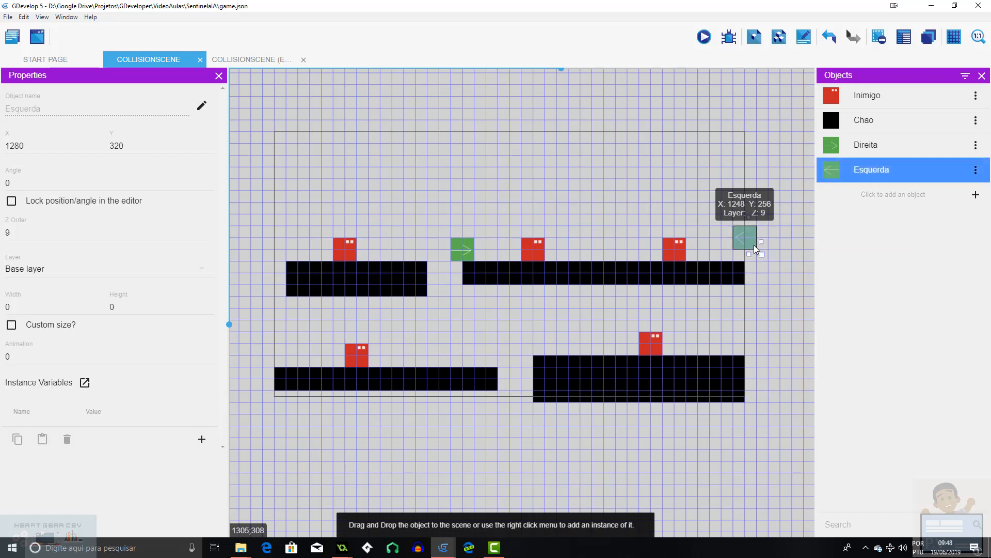
click(457, 247)
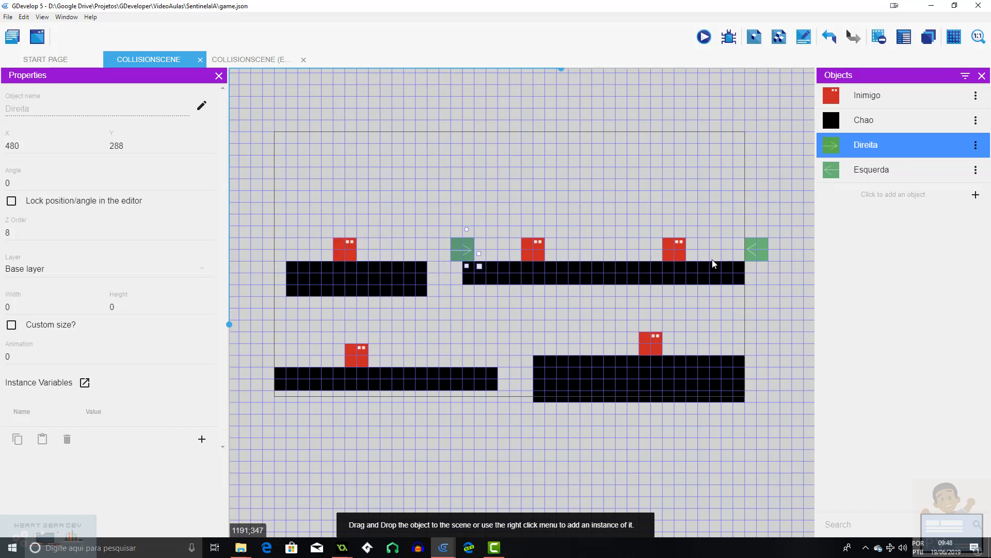
scroll(452, 253, up, 1)
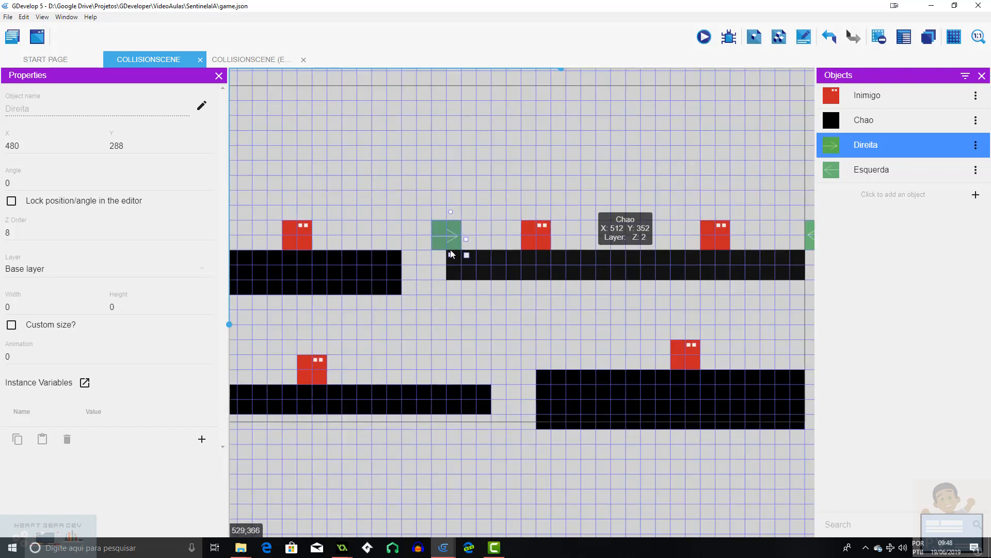
scroll(452, 253, up, 1)
drag(449, 243, 433, 241)
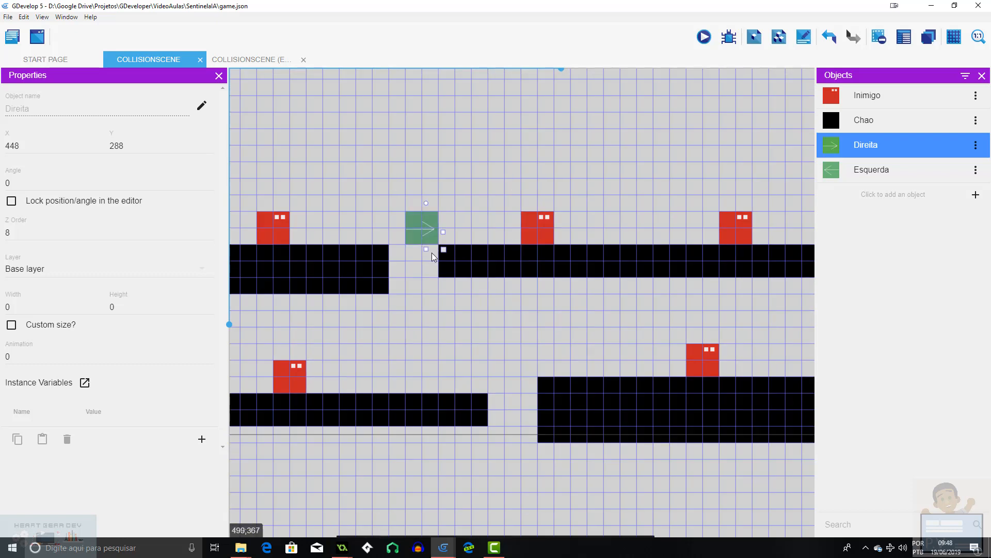
click(432, 252)
scroll(432, 252, down, 1)
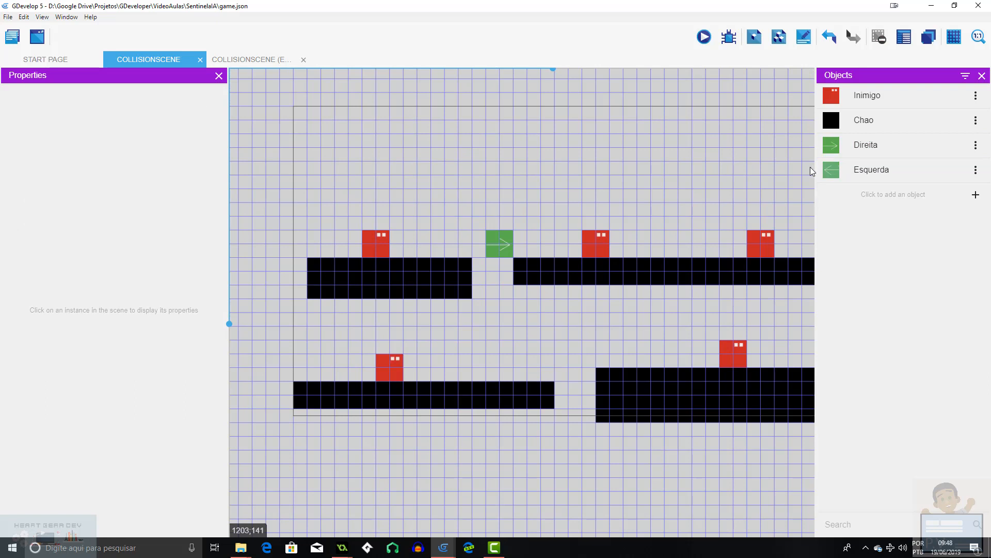
Flank the upper-left platform with an Esquerda instance at 416;288 and a Direita instance at -32;288
drag(856, 175, 493, 250)
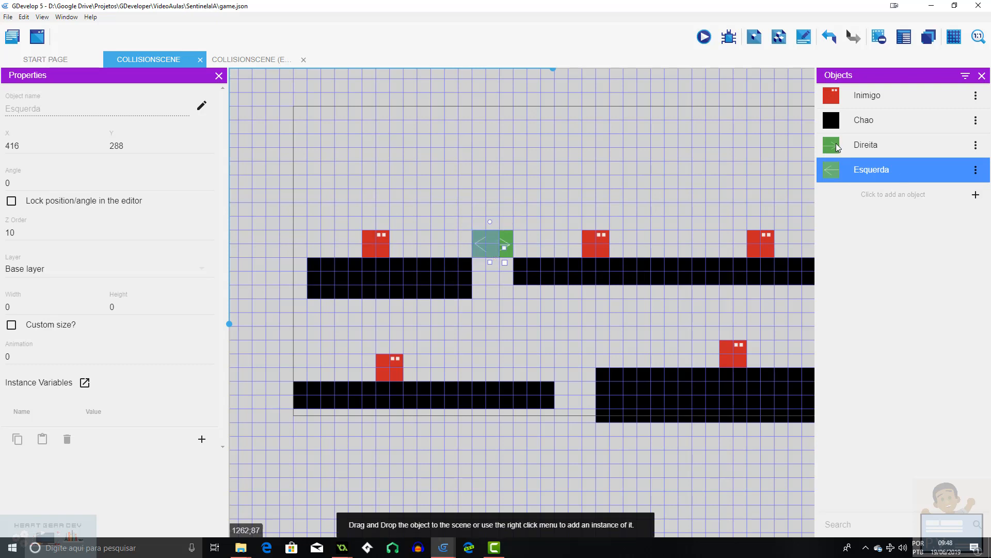
drag(861, 145, 298, 251)
click(841, 175)
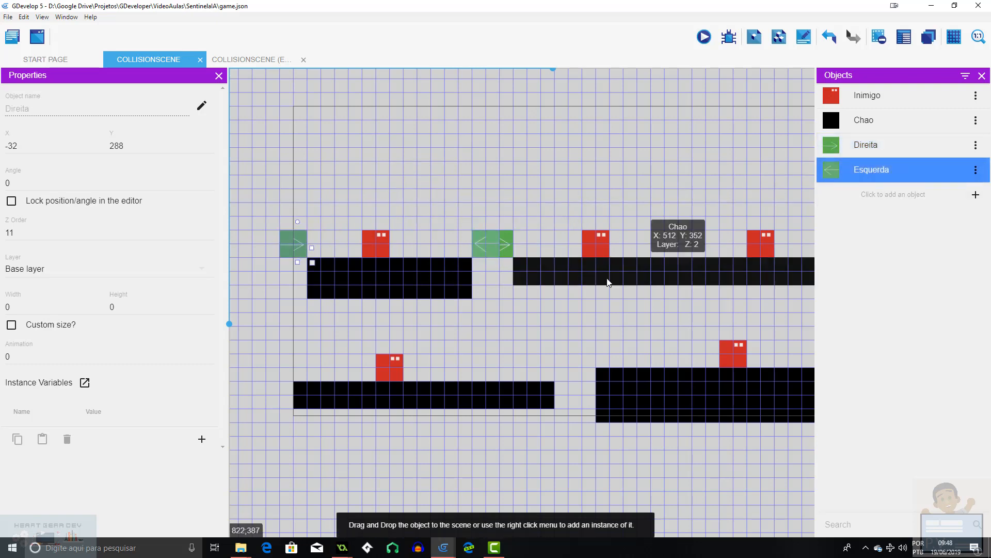
Place Esquerda instances just beyond the right ends of the two lower platforms, at 1280;544 and 608;576
middle_drag(609, 282, 455, 239)
click(839, 149)
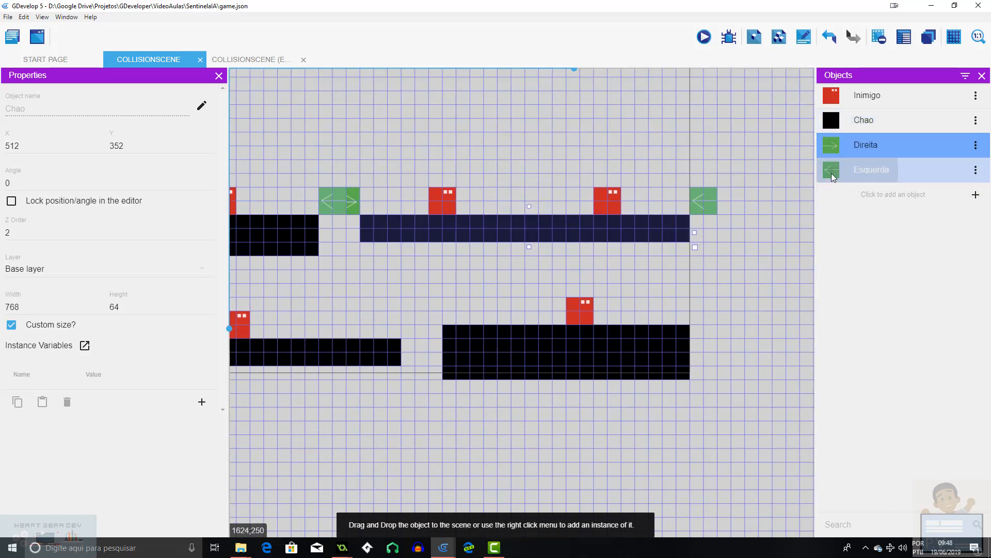
drag(830, 173, 702, 326)
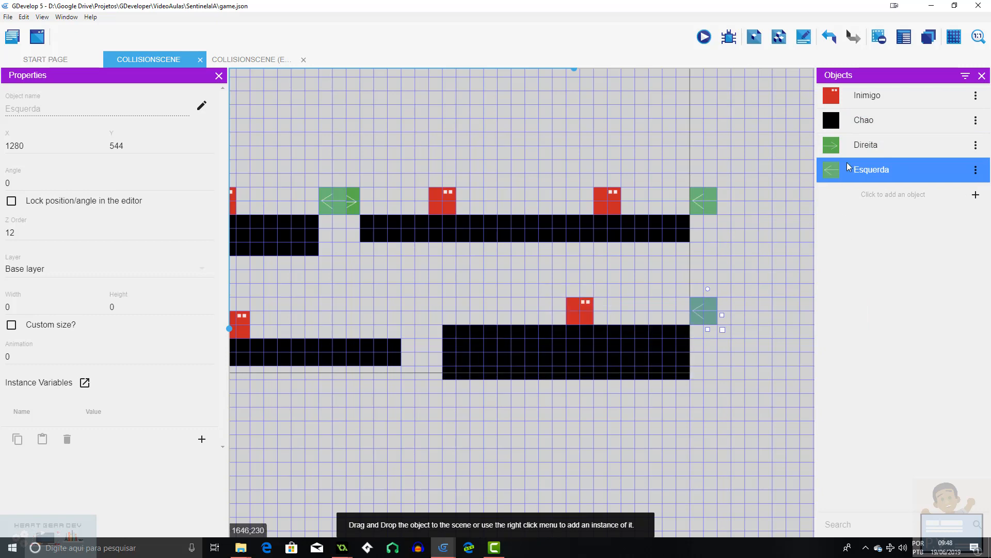
drag(847, 167, 434, 326)
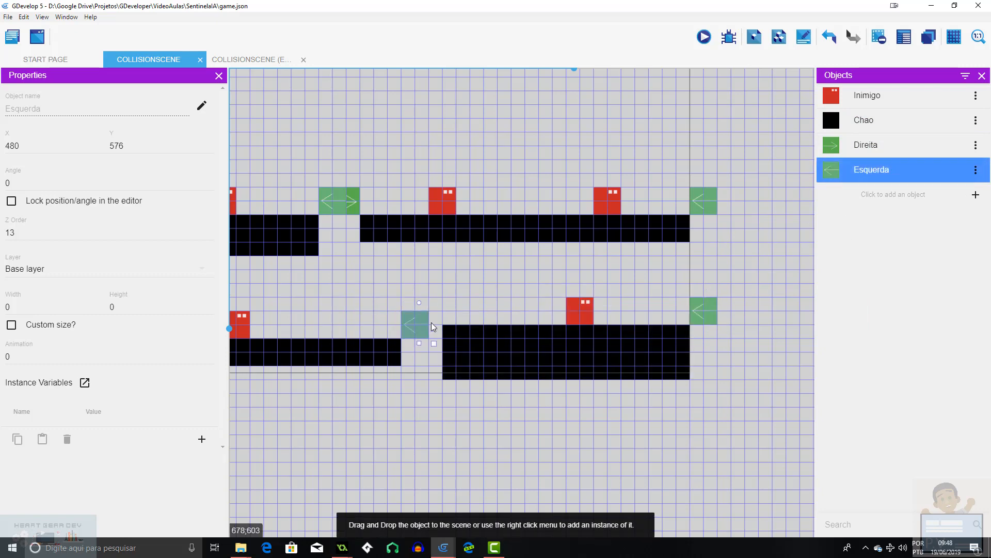
Place Direita instances just off the left ends of the two lower platforms, at 640;544 and -64;576
middle_drag(424, 279, 523, 264)
click(856, 144)
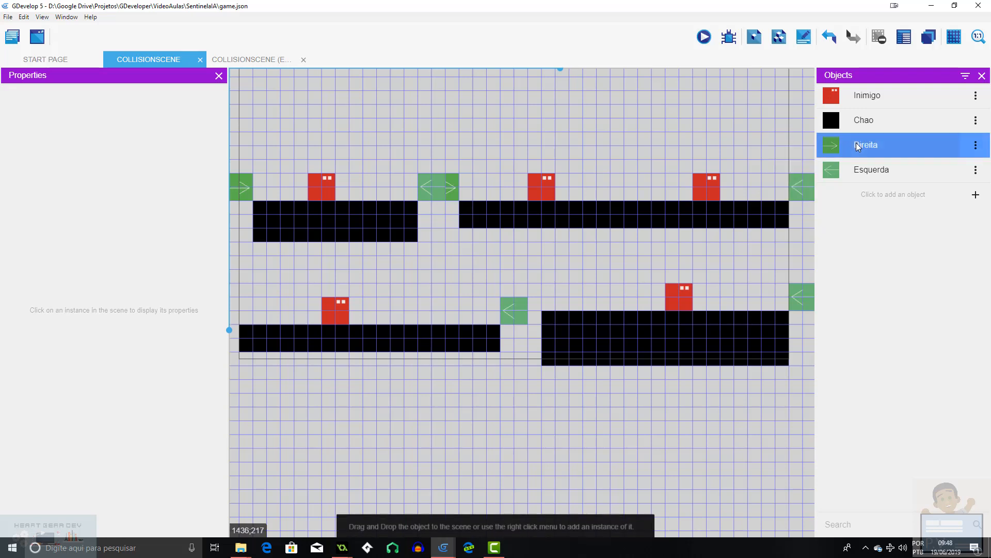
drag(857, 146, 538, 297)
click(829, 174)
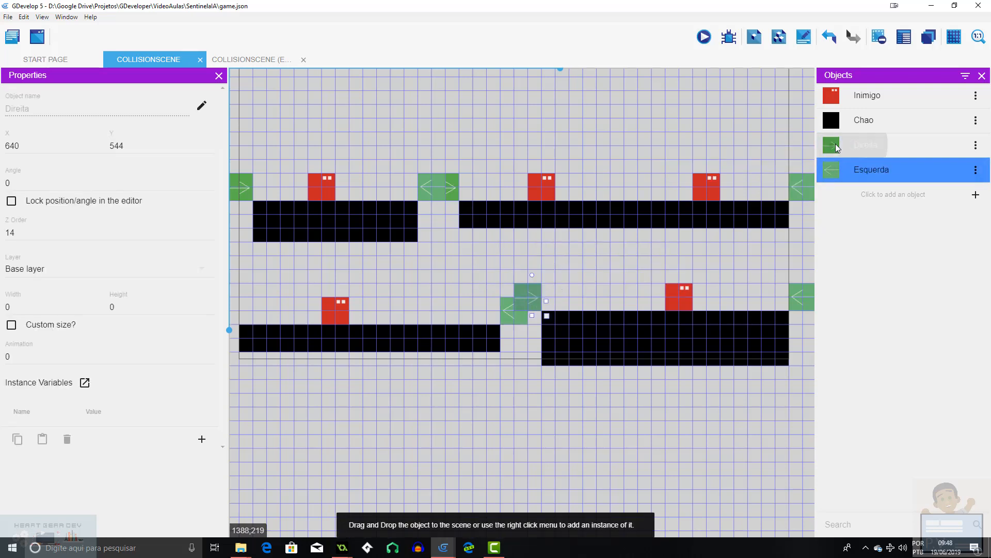
drag(836, 143, 413, 277)
middle_drag(413, 277, 507, 249)
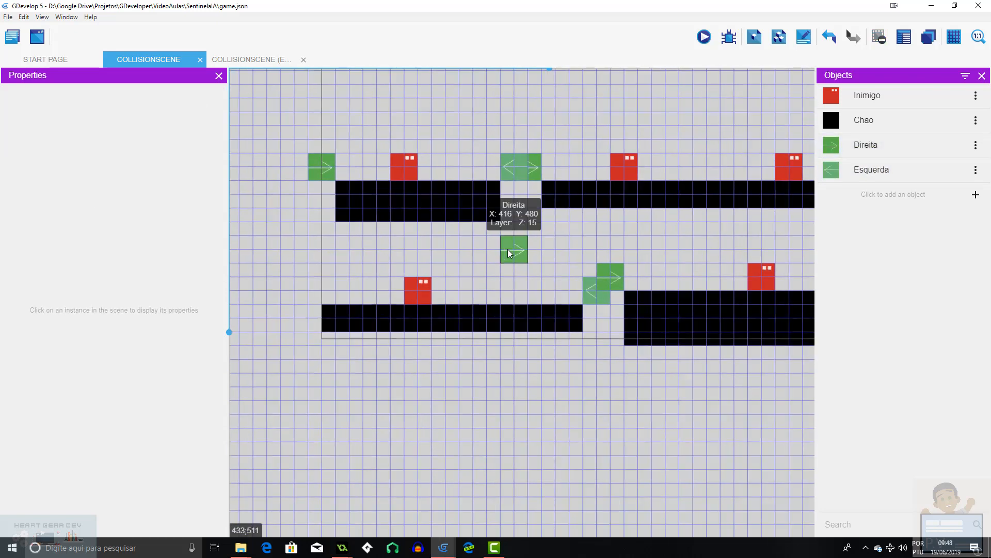
drag(507, 249, 306, 297)
scroll(361, 219, down, 2)
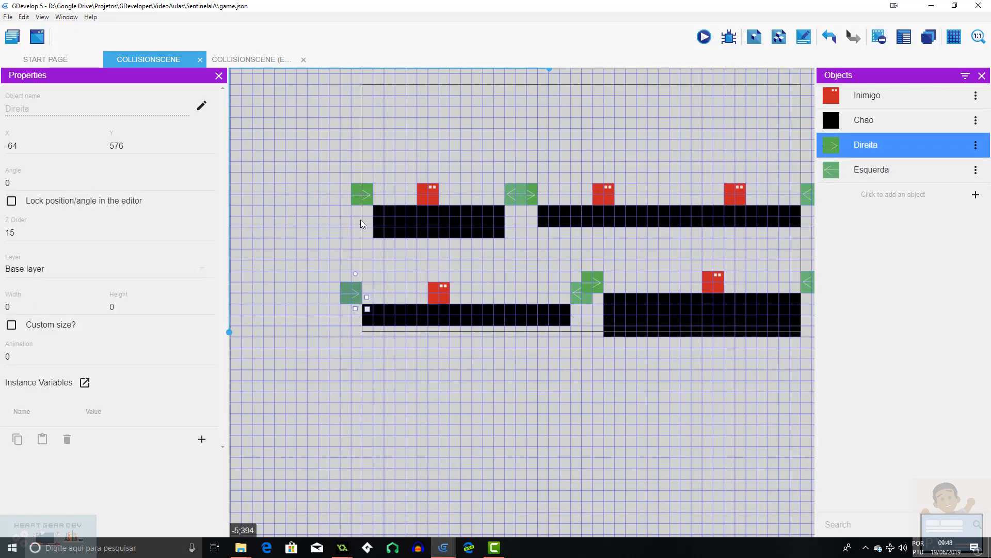
middle_drag(484, 244, 422, 254)
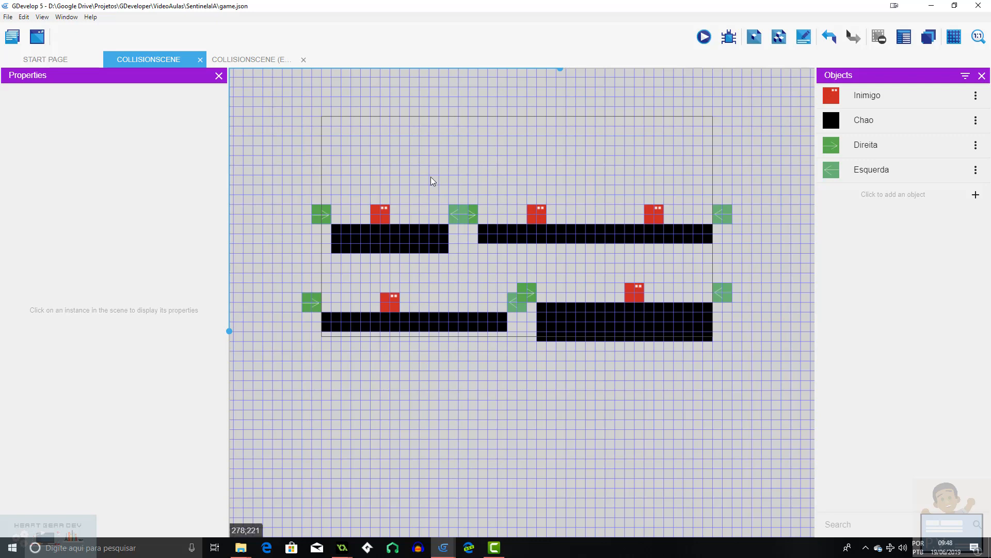
scroll(394, 181, up, 1)
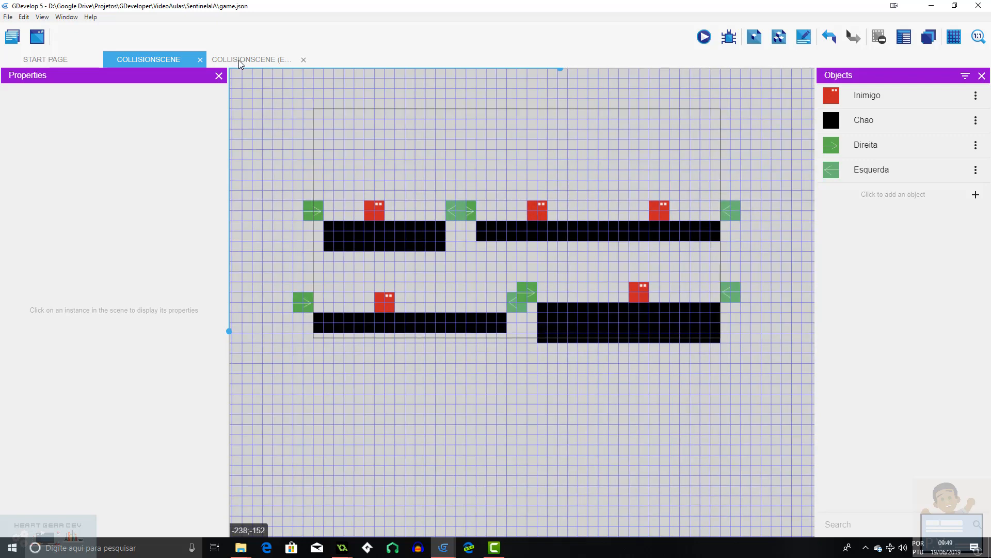
Move both raycast events out to the top level of the CollisionScene events and delete the Repeat for each Inimigo event
click(240, 59)
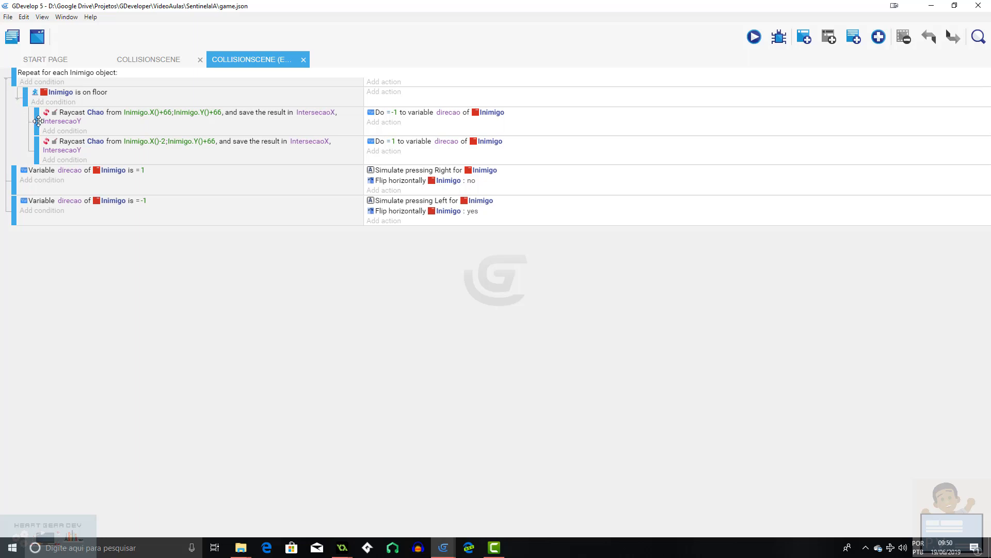
drag(38, 121, 27, 101)
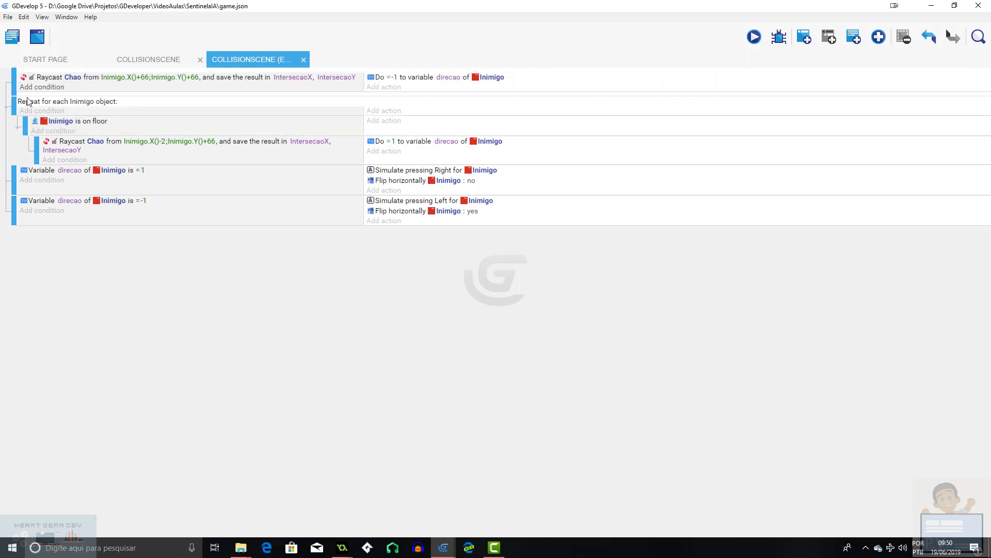
drag(37, 146, 21, 103)
click(185, 125)
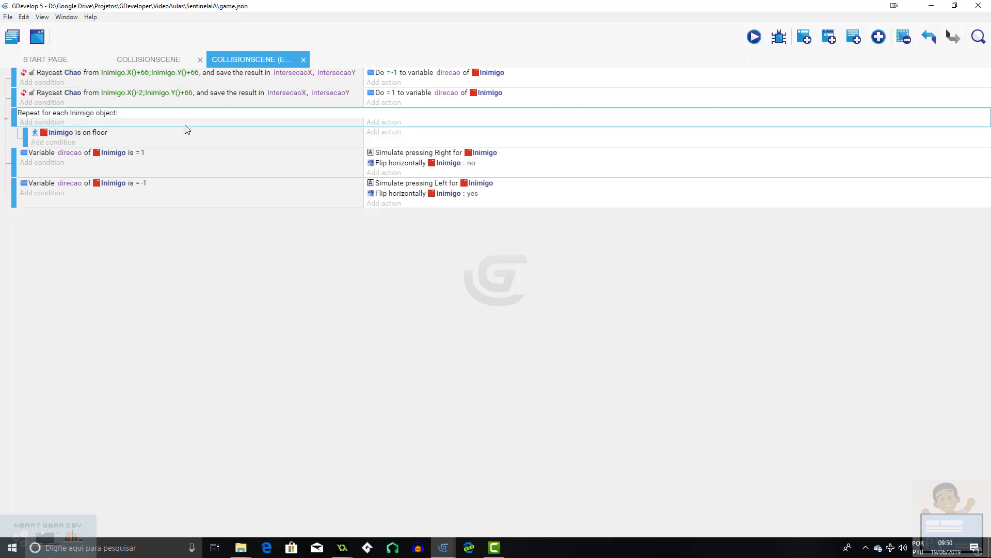
key(Delete)
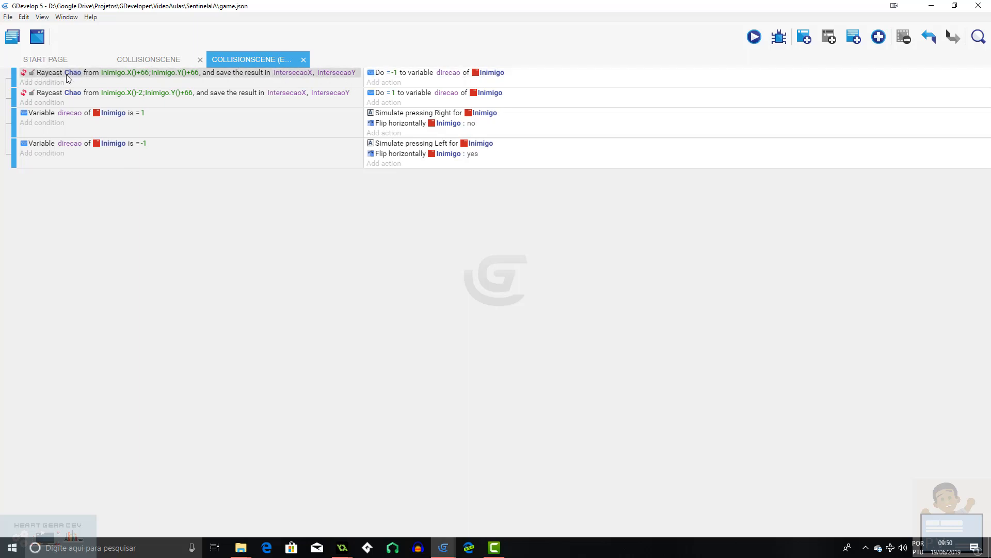
Compare the Esquerda and Direita markers around the lower-left platform with the direcao actions in the scene's events
click(143, 61)
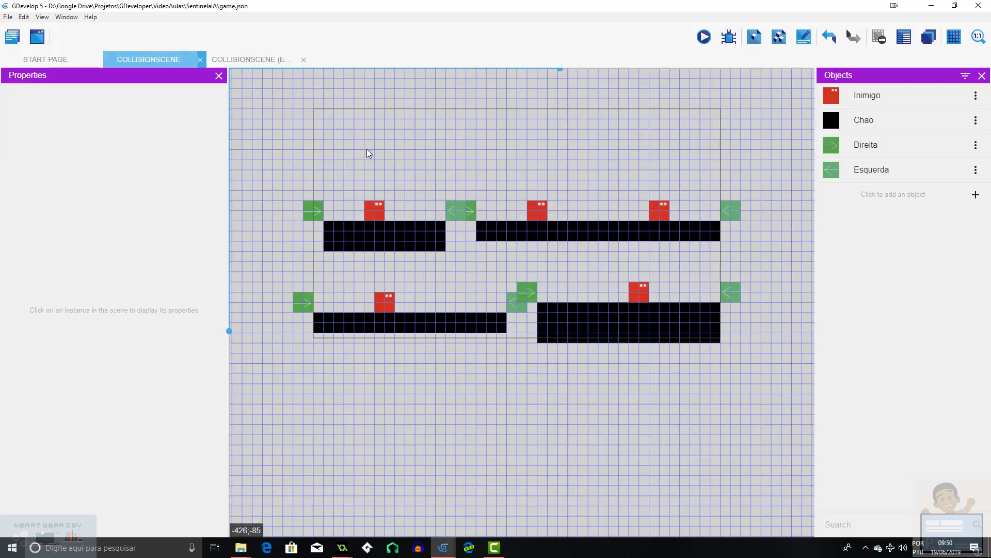
click(513, 305)
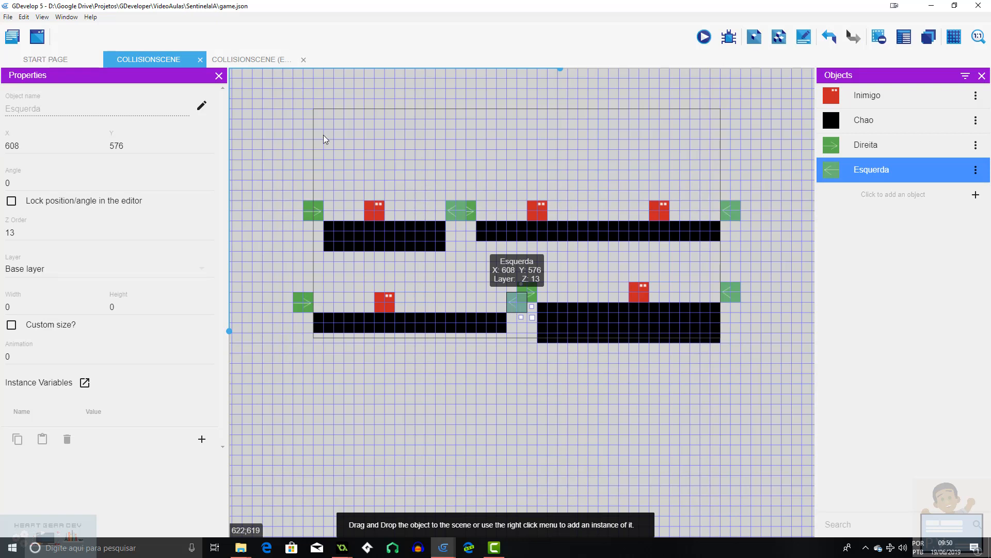
click(243, 59)
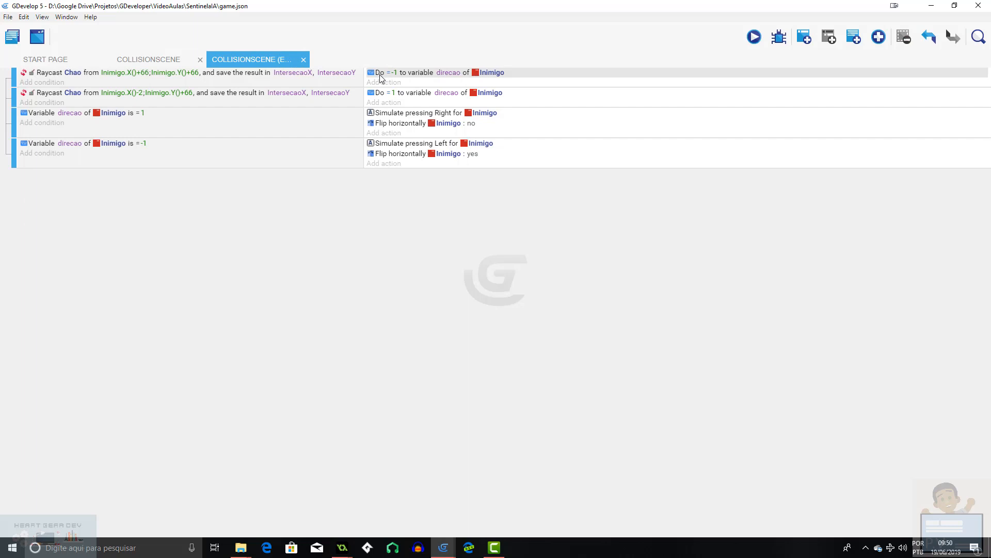
click(142, 62)
click(302, 296)
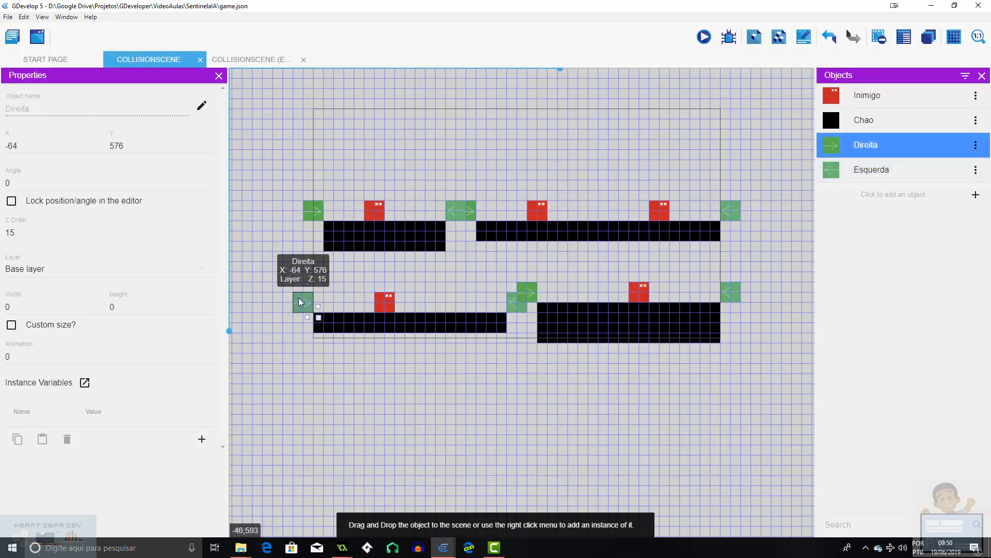
Replace the first event's raycast condition with a Collision condition between Inimigo and Esquerda
click(241, 60)
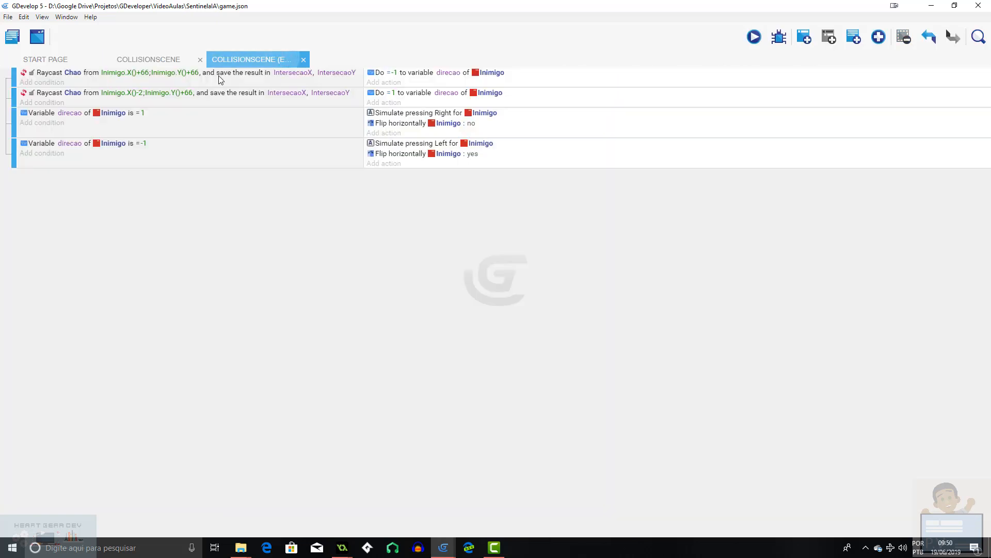
double_click(27, 76)
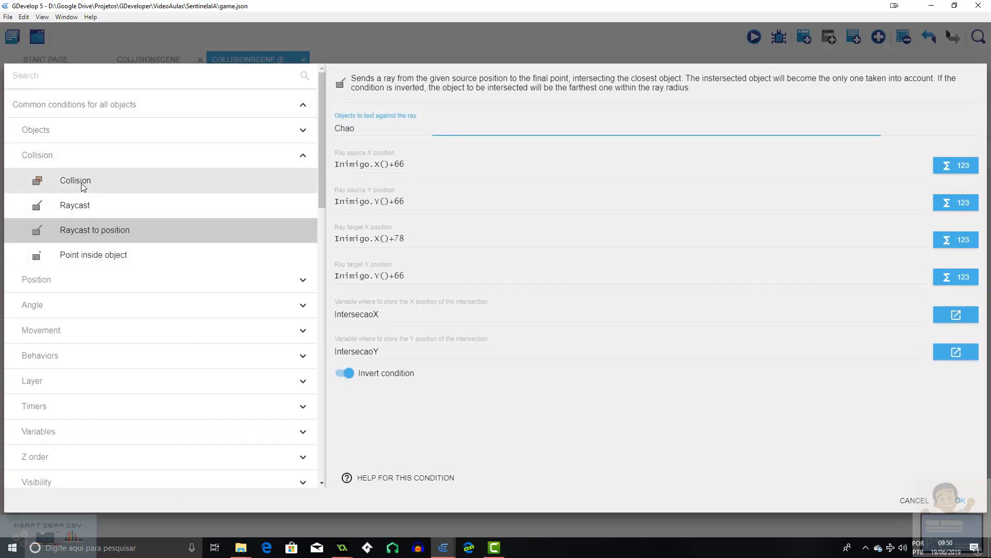
click(85, 181)
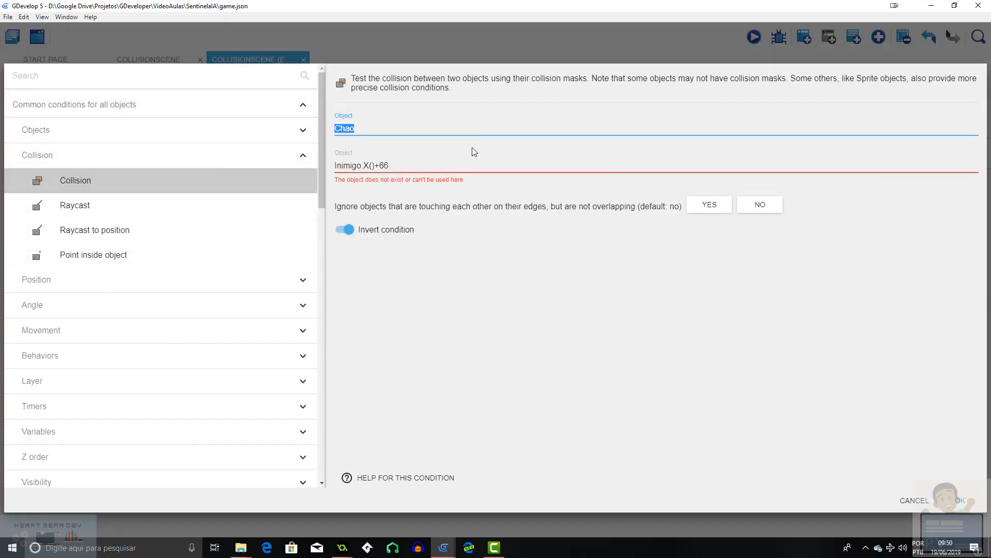
text(In)
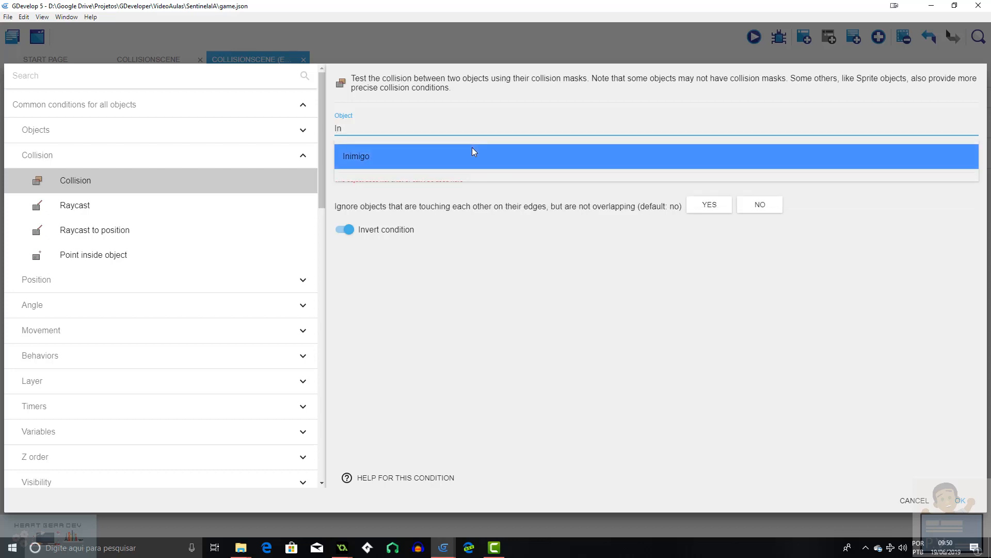
click(472, 148)
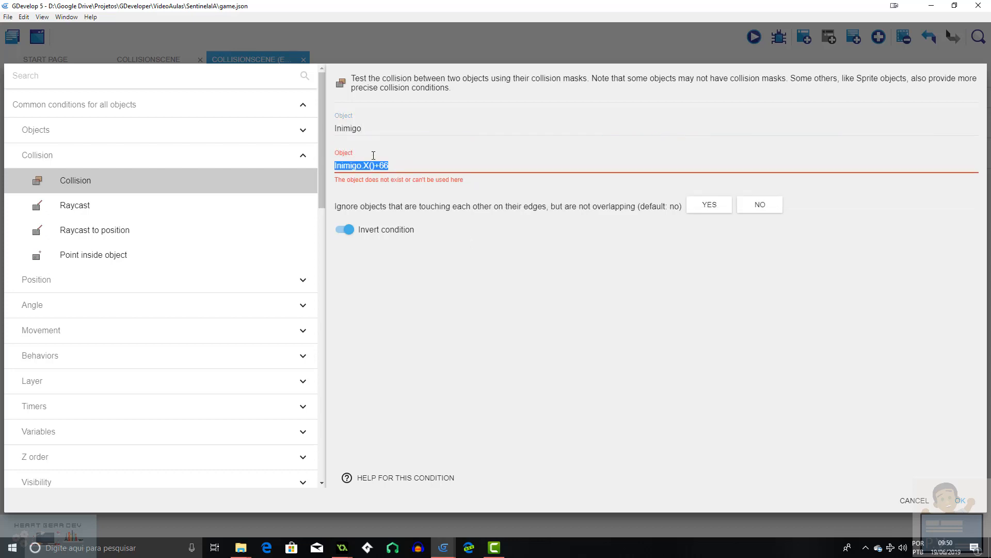
text(D)
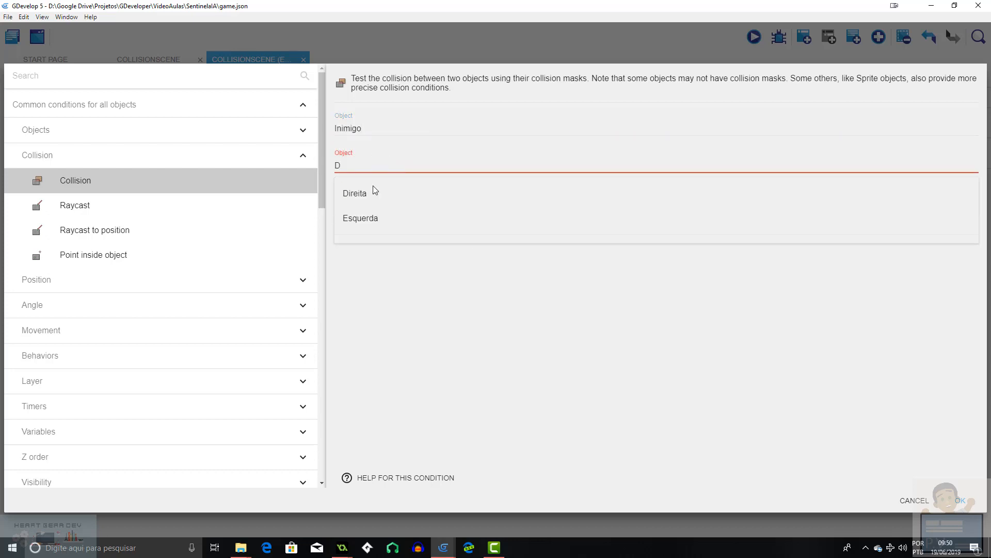
drag(344, 166, 323, 166)
text(E)
click(368, 216)
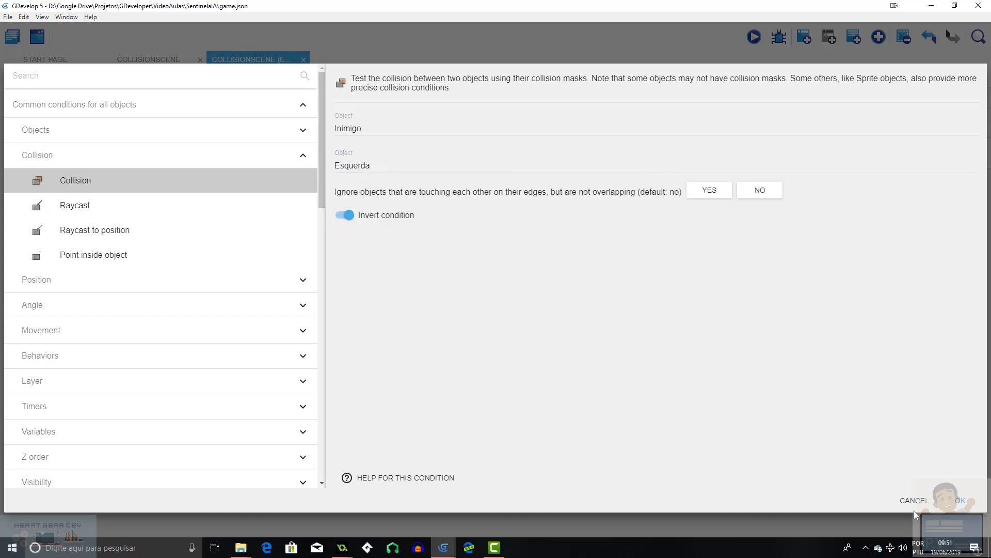
click(961, 501)
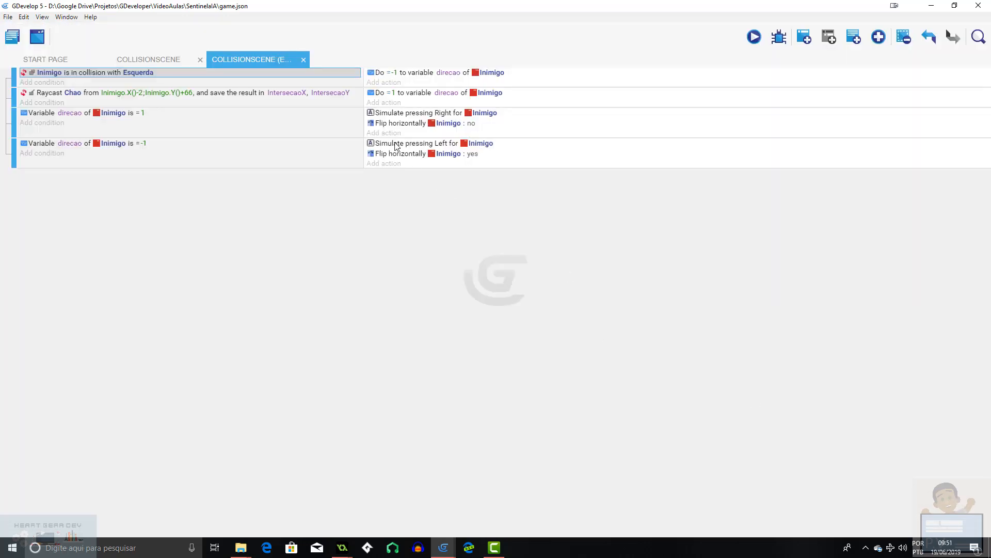
Replace the second event's raycast condition with a Collision condition between Inimigo and Direita
double_click(30, 97)
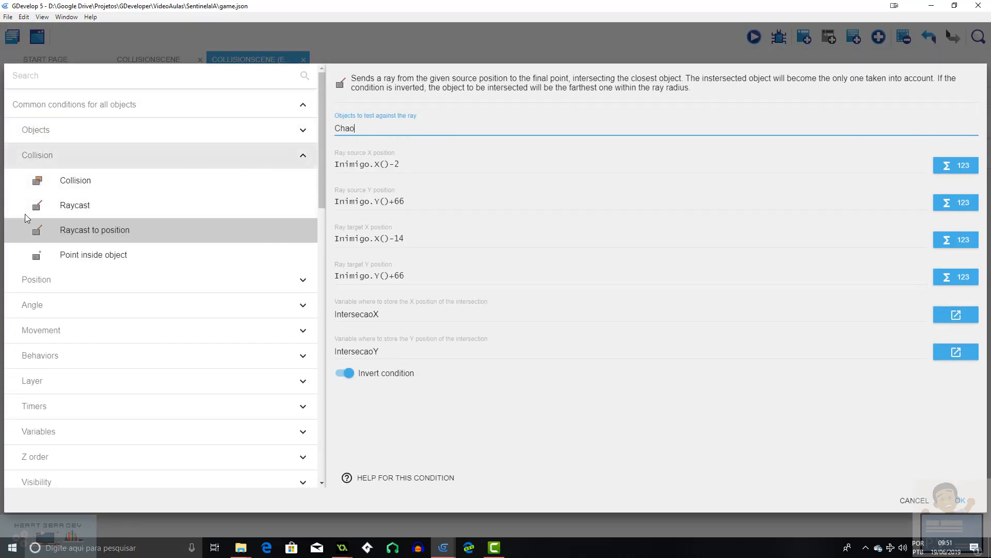
click(80, 181)
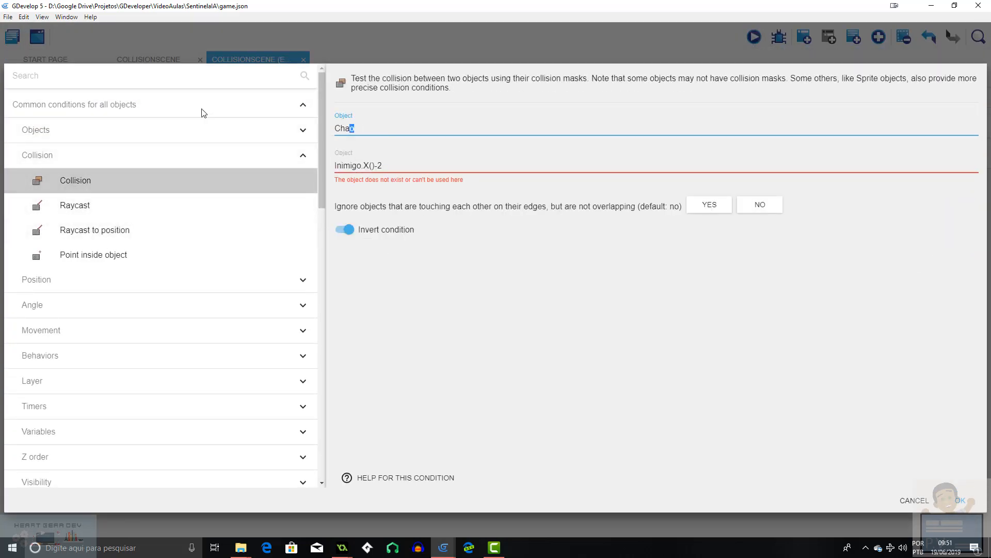
key(shift+Left)
key(shift+Left)
key(shift+Left)
text(Ini)
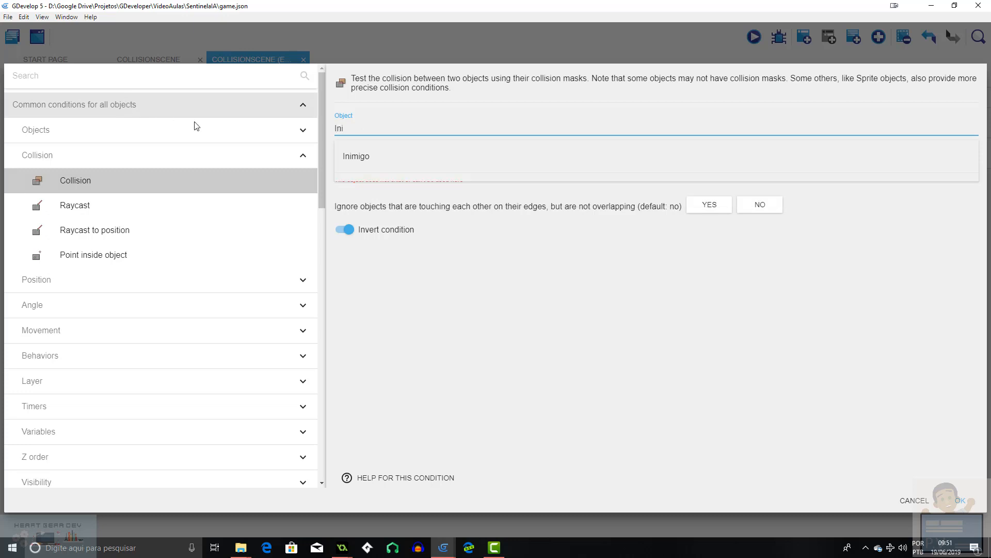
click(340, 151)
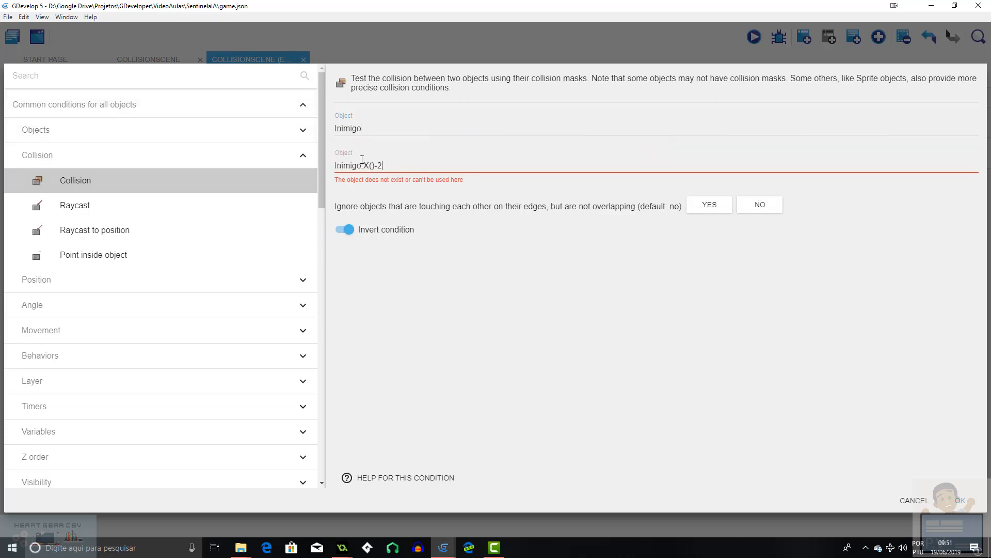
drag(362, 160, 333, 163)
text(d)
click(360, 195)
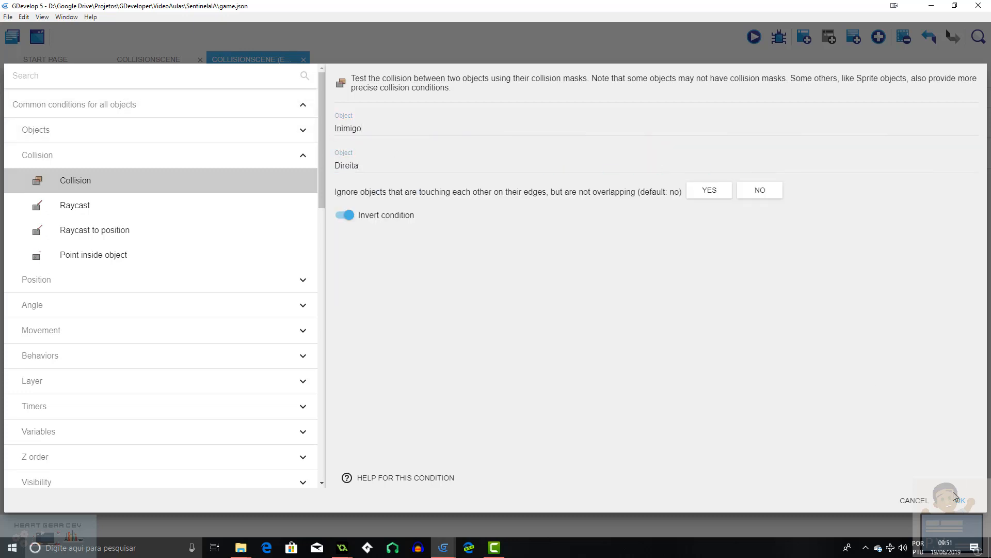
click(958, 499)
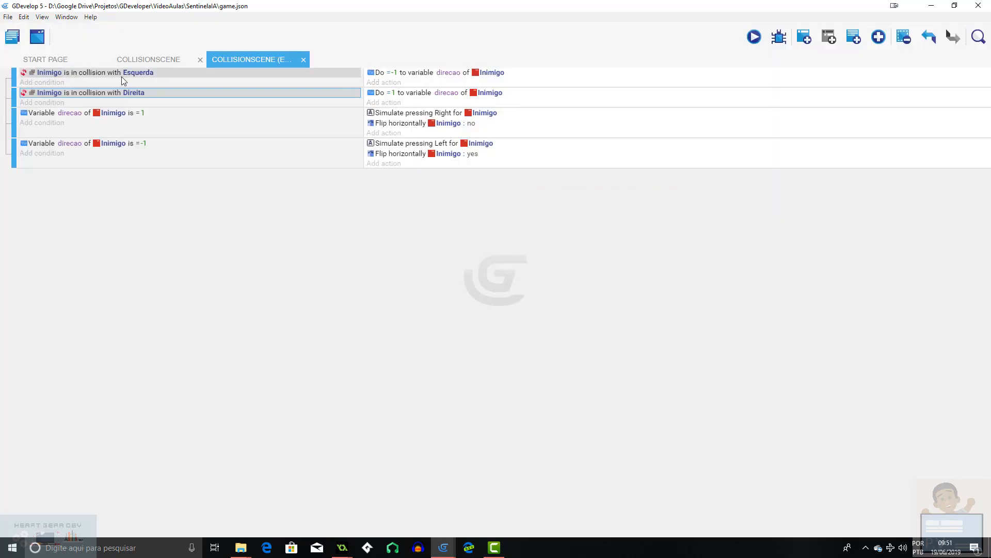
Preview the scene to check how the enemies turn, and inspect the Esquerda marker beside the upper-left platform's right end
click(753, 37)
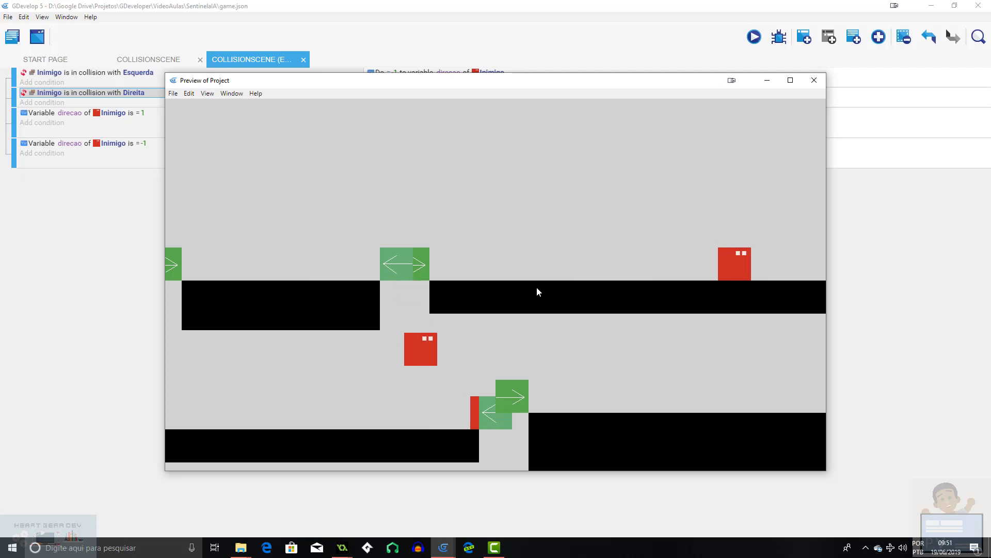
click(814, 81)
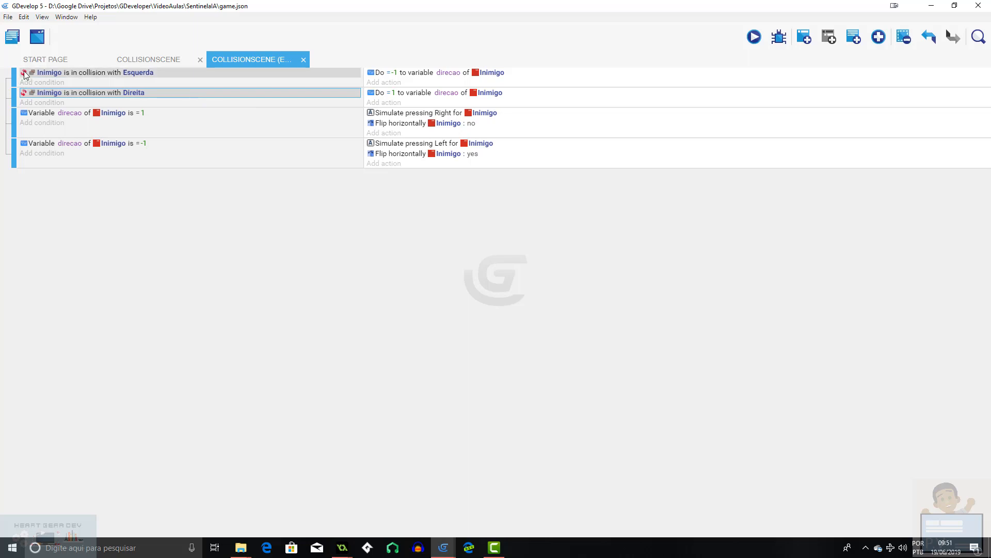
click(138, 58)
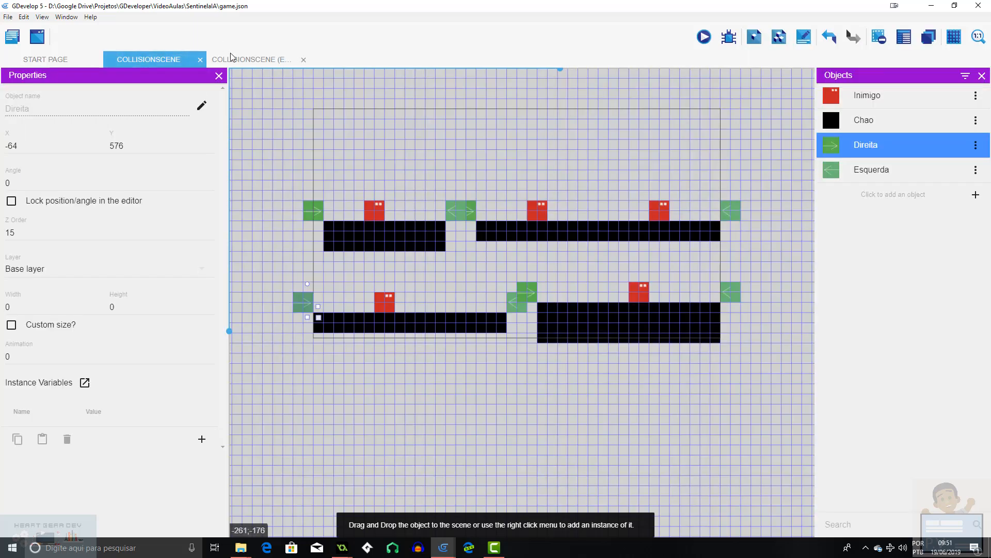
click(213, 58)
click(158, 60)
click(447, 208)
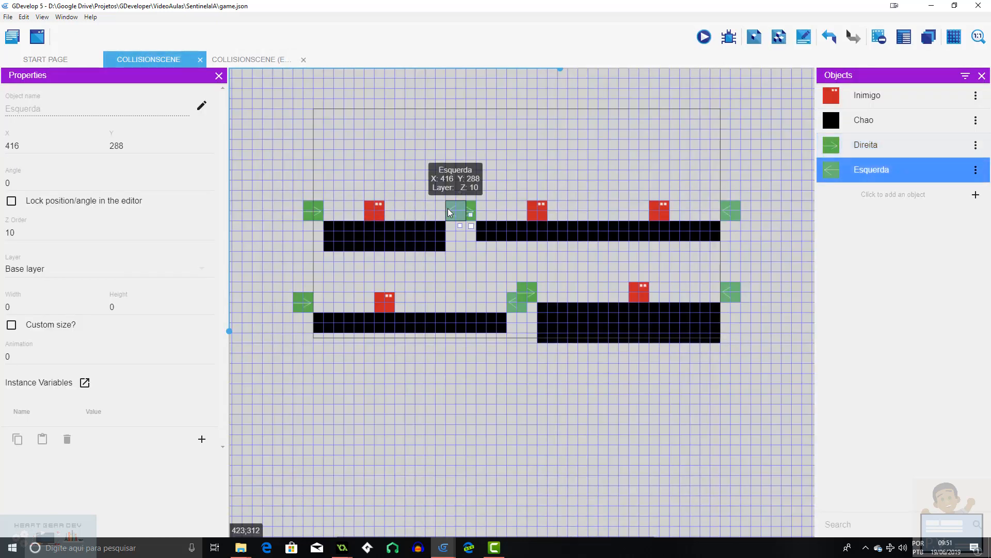
Remove the inversion from Inimigo's collision conditions with Esquerda and Direita, and preview the scene to check the enemies' turning
click(243, 59)
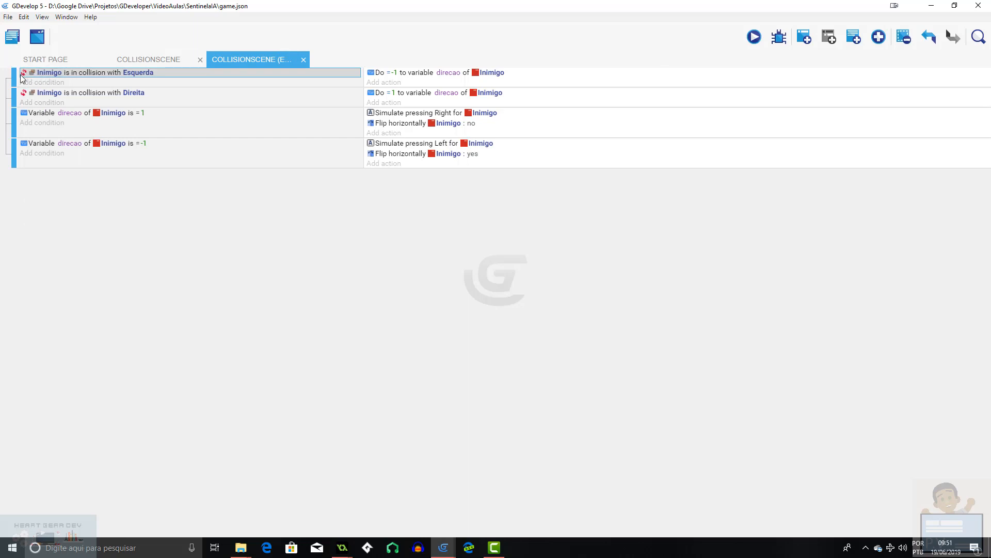
click(25, 94)
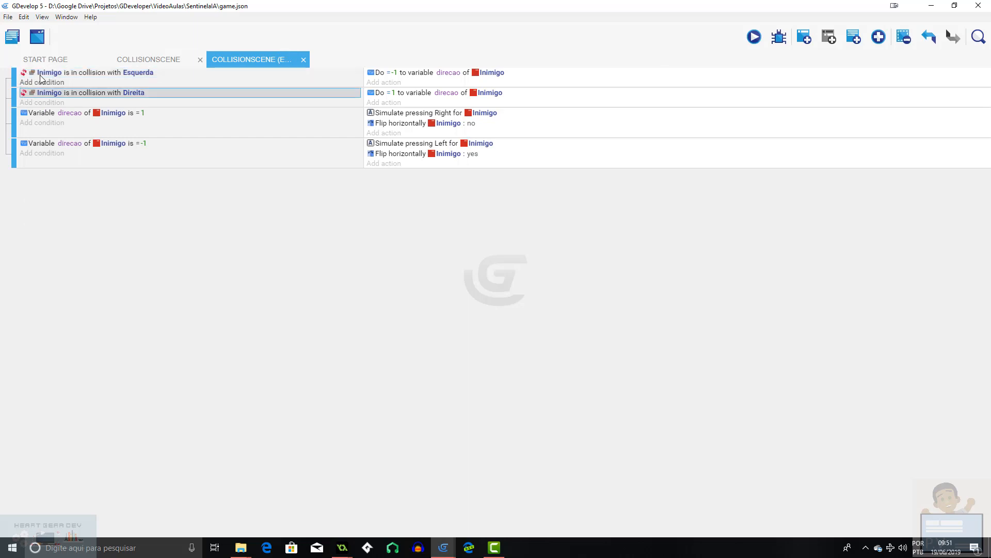
right_click(28, 76)
click(67, 164)
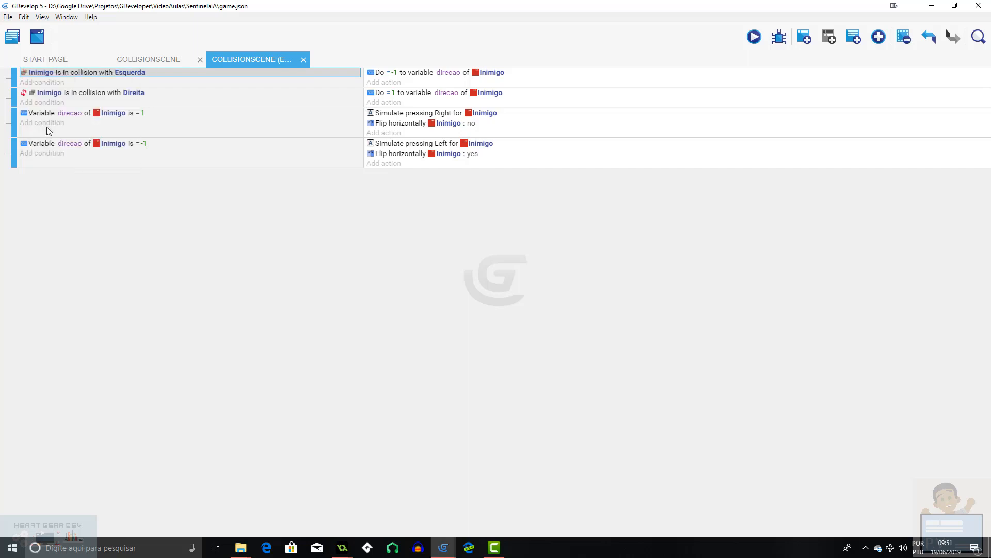
right_click(31, 97)
click(73, 186)
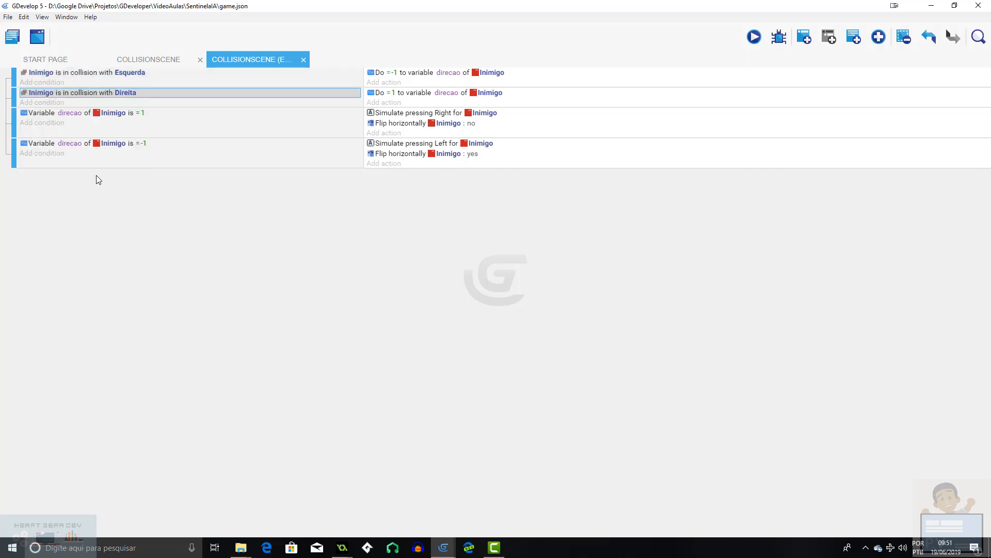
click(755, 37)
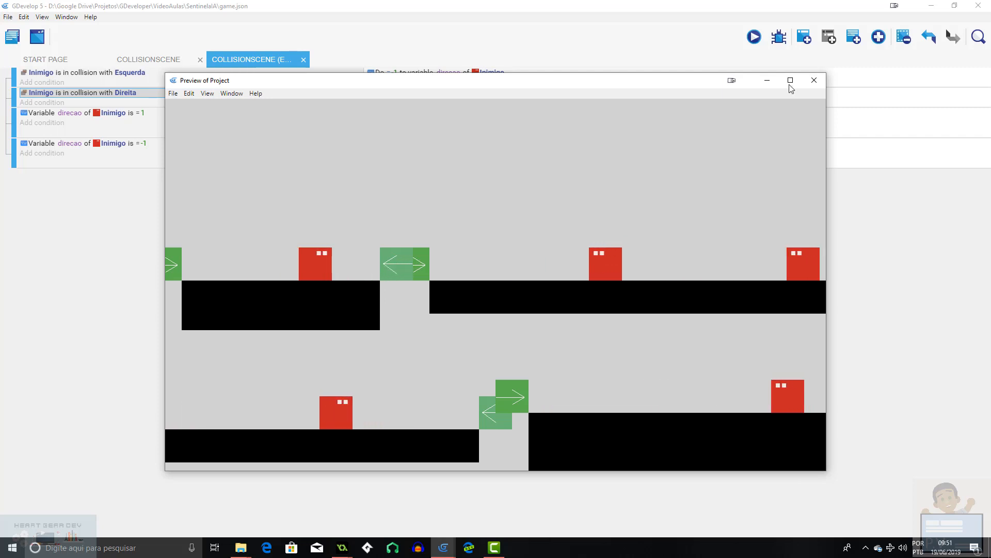
click(814, 80)
click(122, 76)
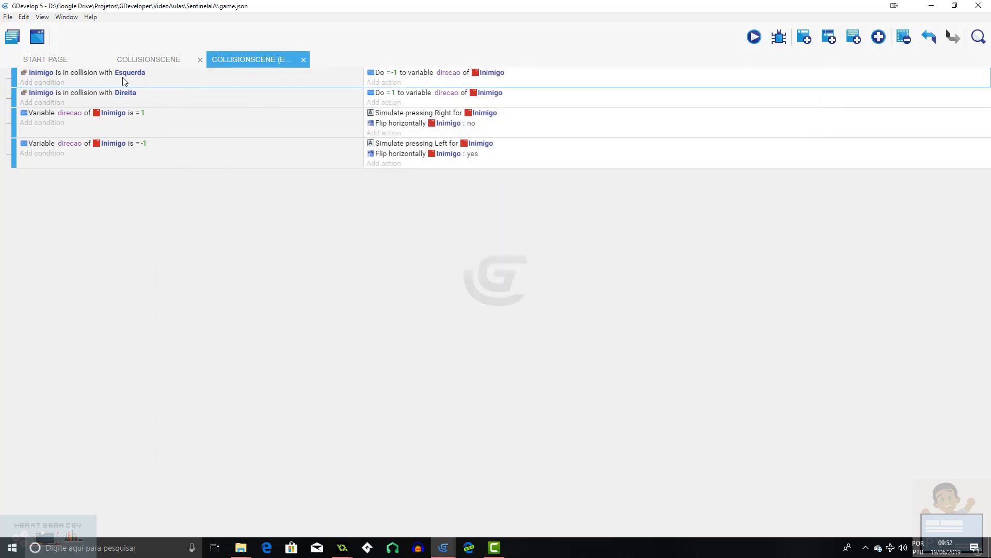
click(804, 41)
drag(13, 92, 11, 76)
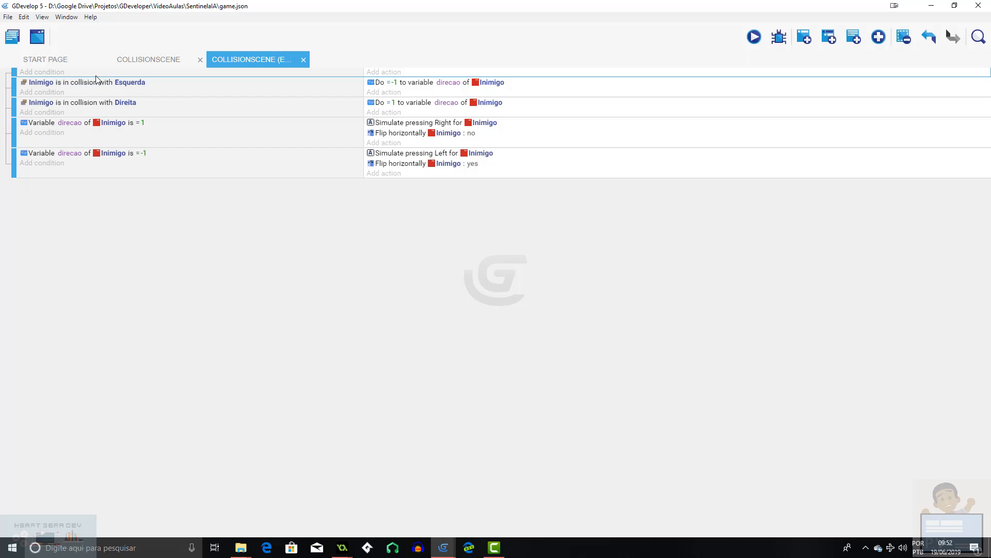
key(Delete)
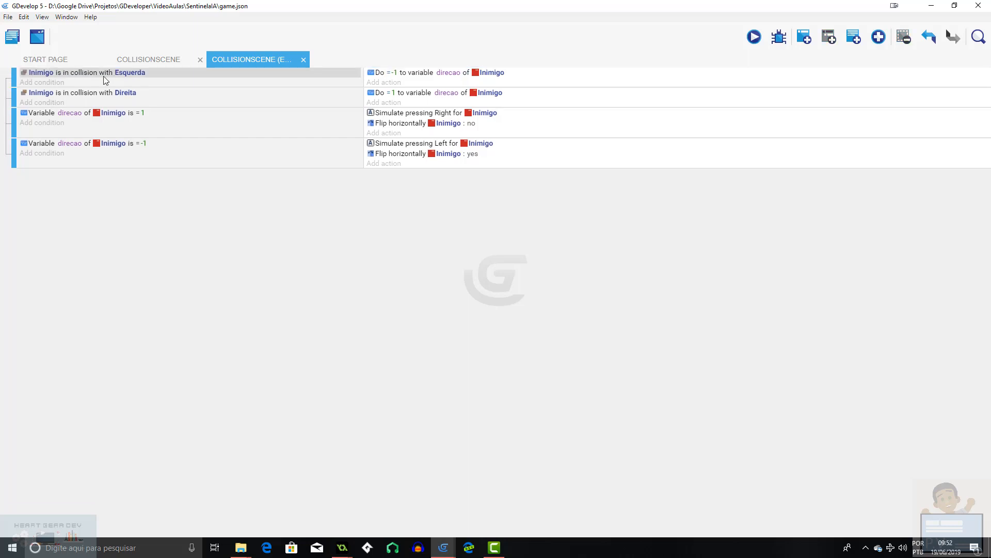
Insert three empty events: one at the end of the list, one after the Direita collision event and one after the Esquerda collision event
click(806, 37)
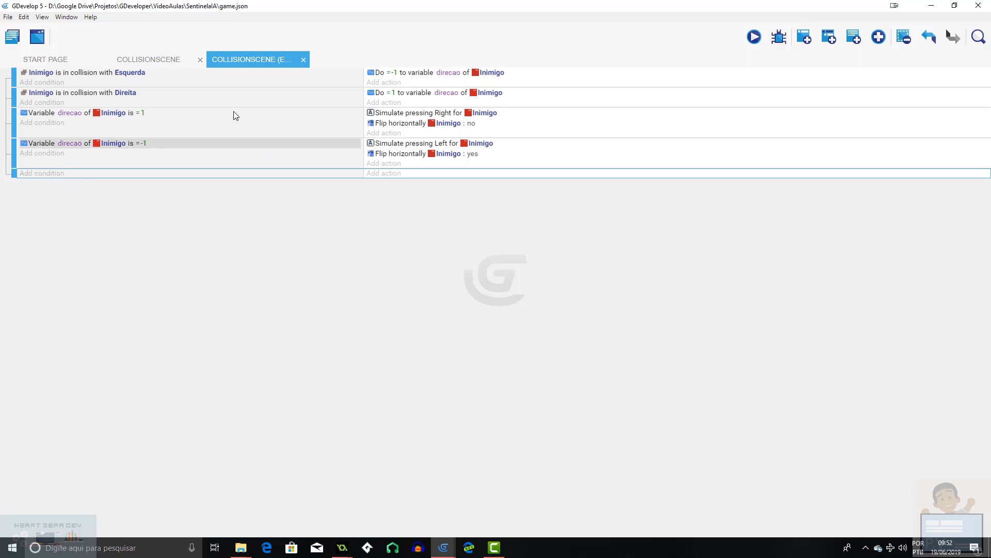
click(172, 103)
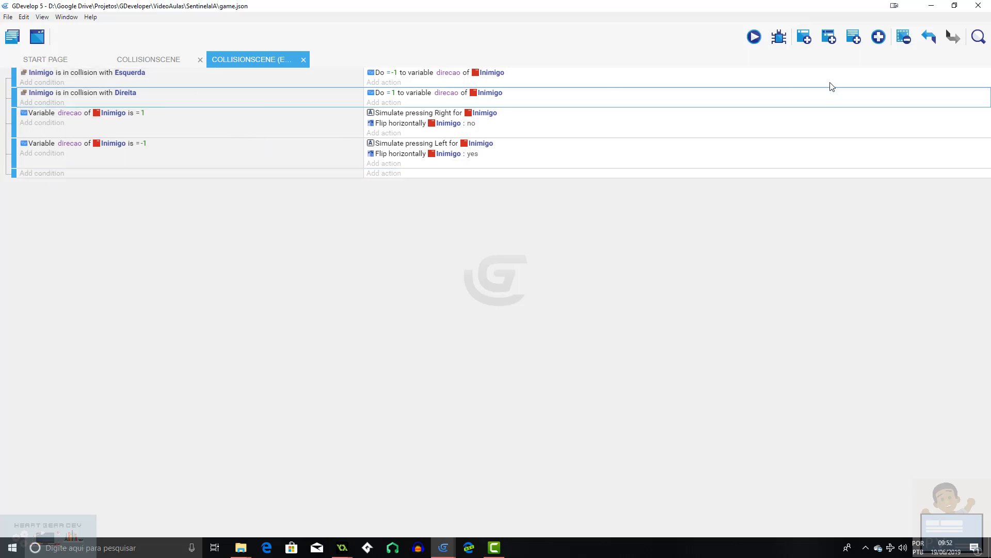
click(805, 37)
click(173, 82)
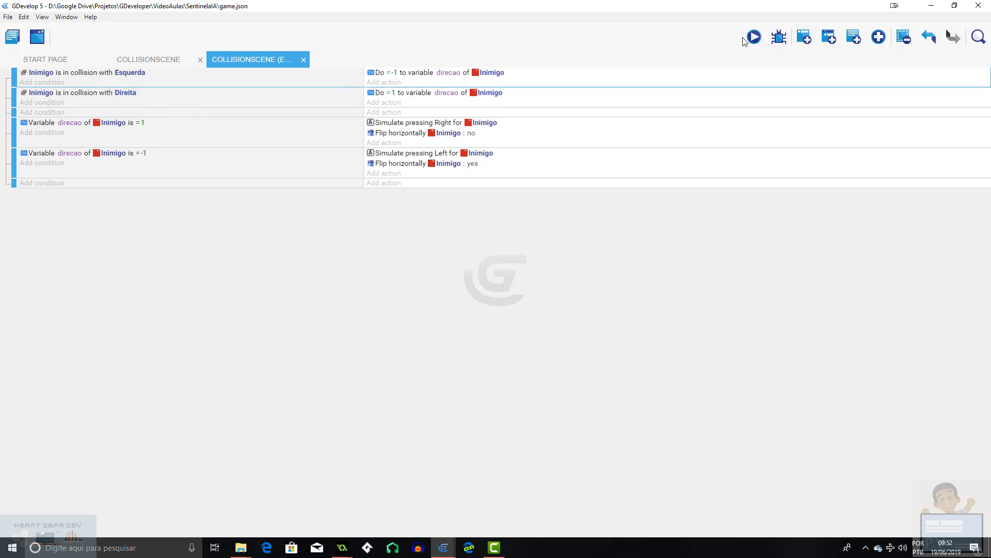
click(805, 38)
Delete the empty events before and after the Direita collision event, and move the remaining empty event above all the others
click(116, 94)
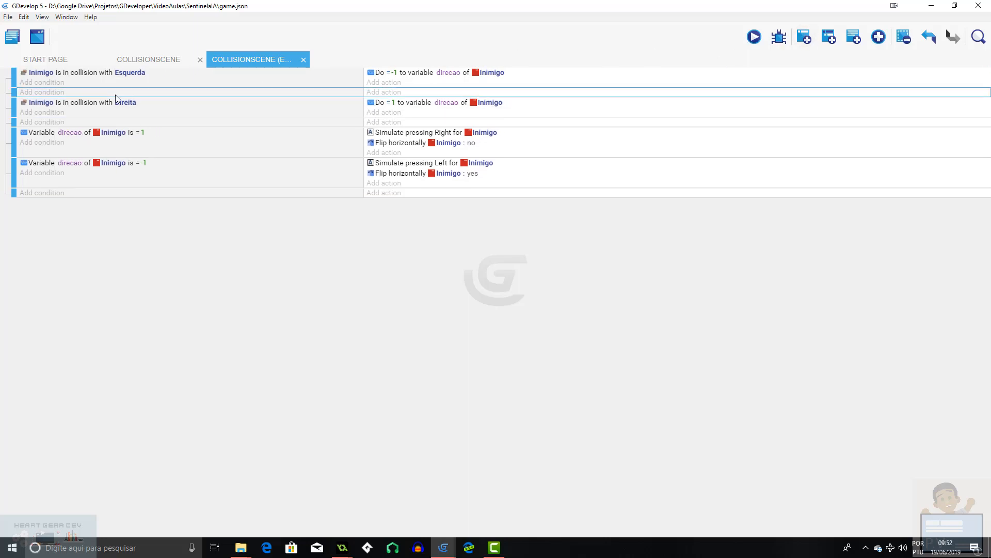
key(Delete)
click(148, 112)
key(Delete)
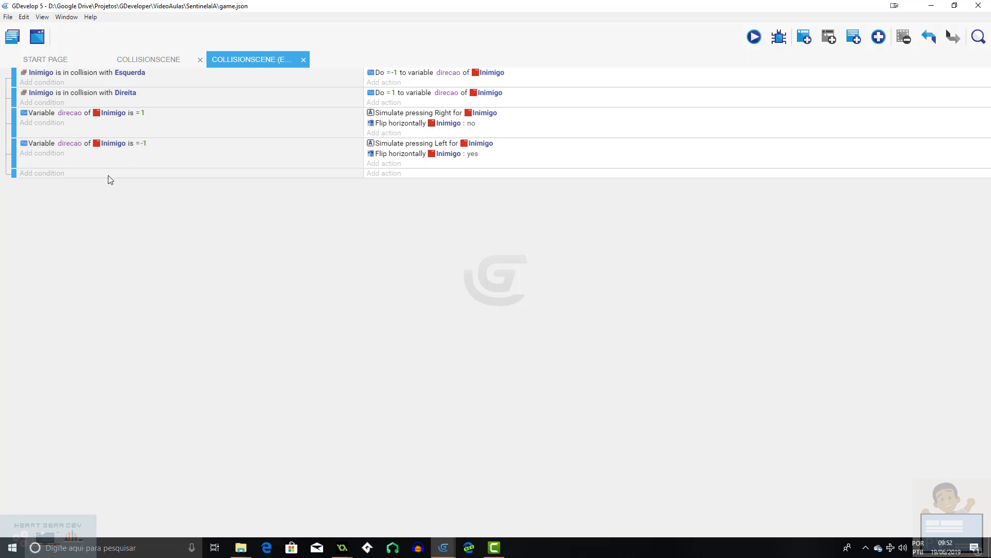
click(22, 174)
drag(15, 173, 25, 78)
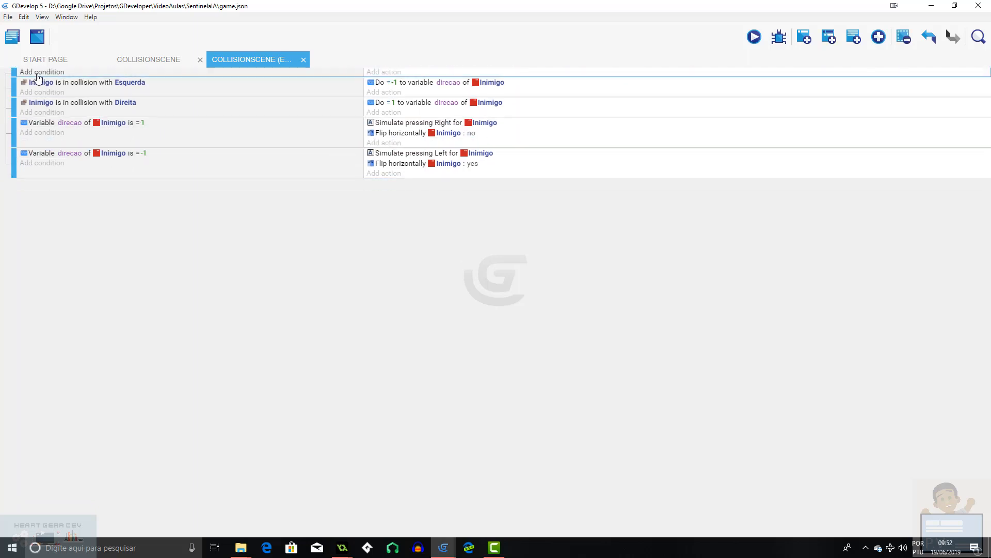
Add the "At the beginning of the scene" condition to the empty first event
click(48, 73)
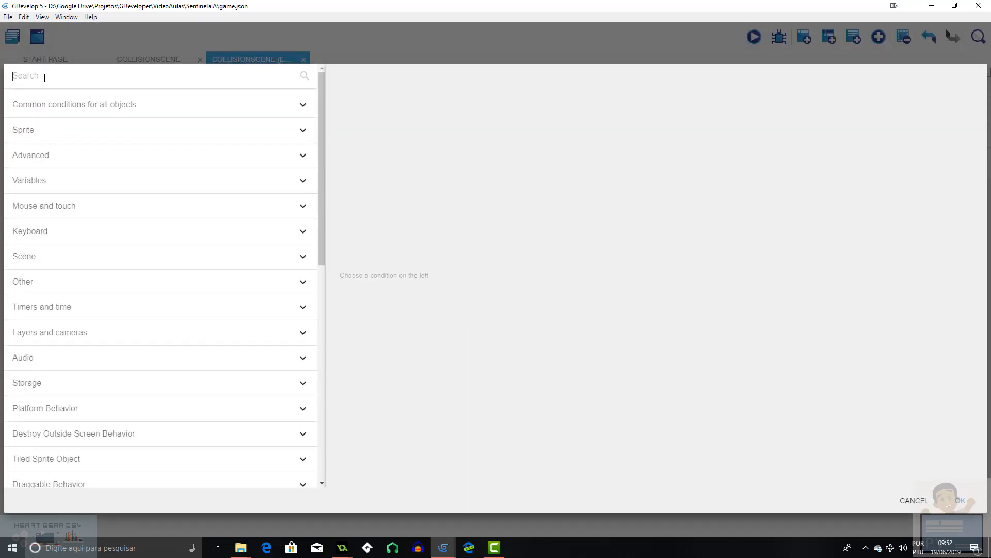
text(at)
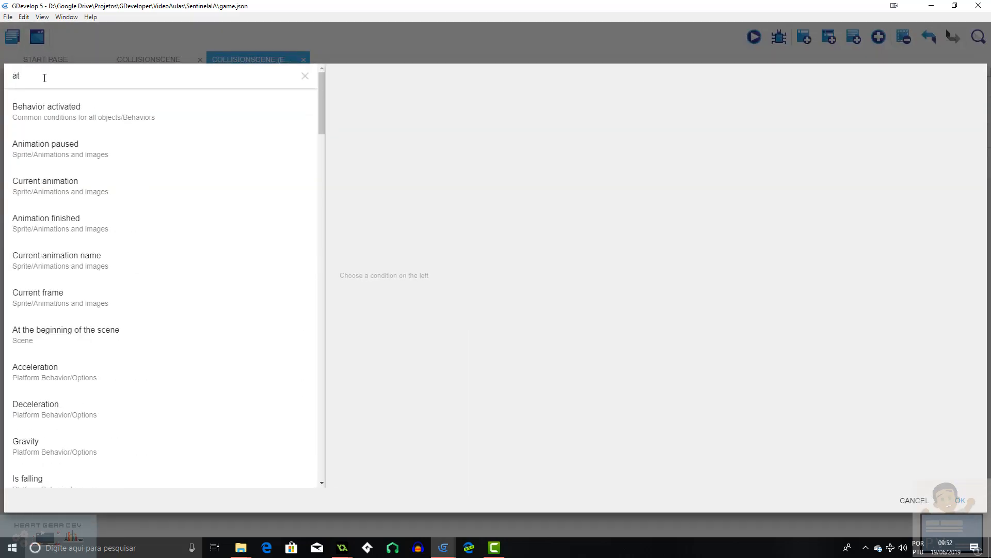
text( be)
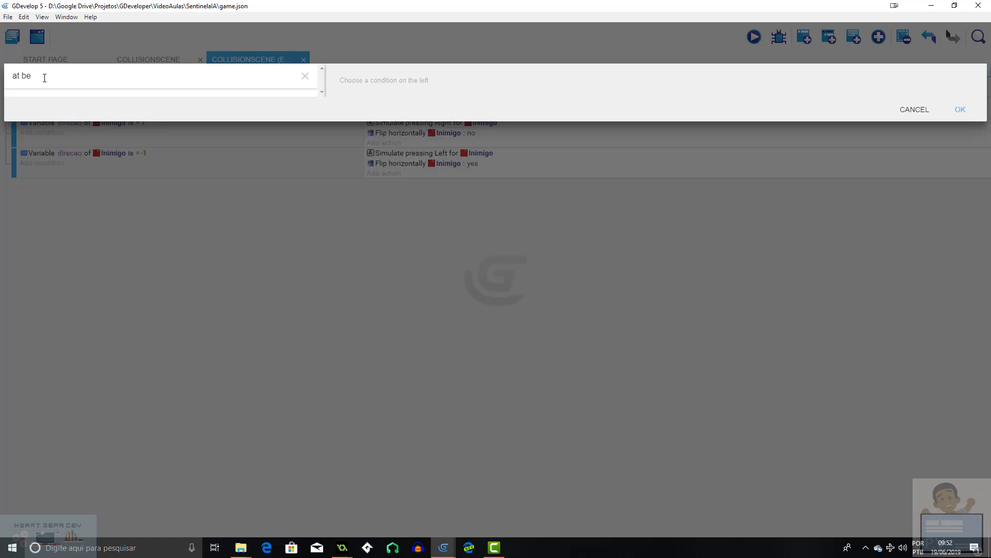
key(BackSpace)
key(BackSpace)
key(BackSpace)
key(BackSpace)
key(BackSpace)
text(be)
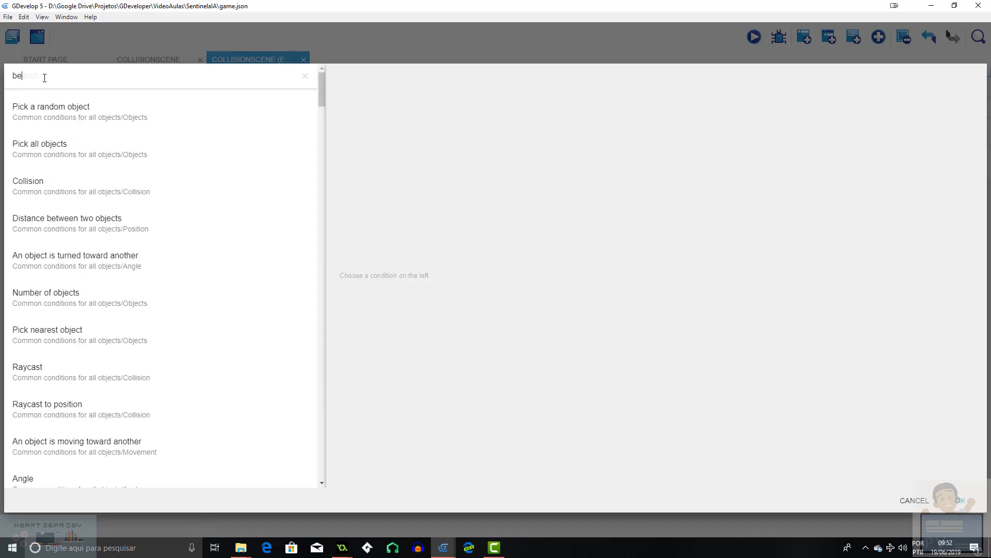
text(gi)
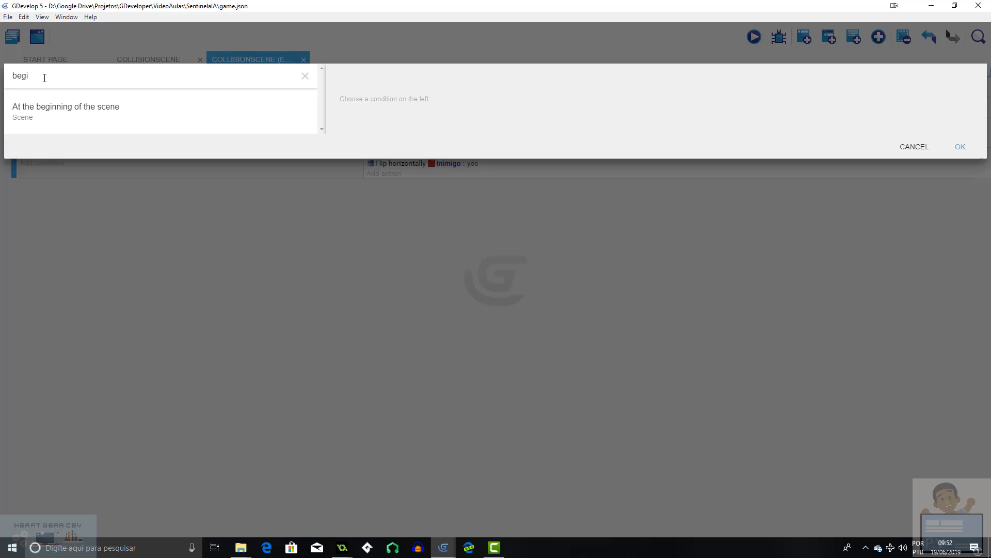
click(85, 107)
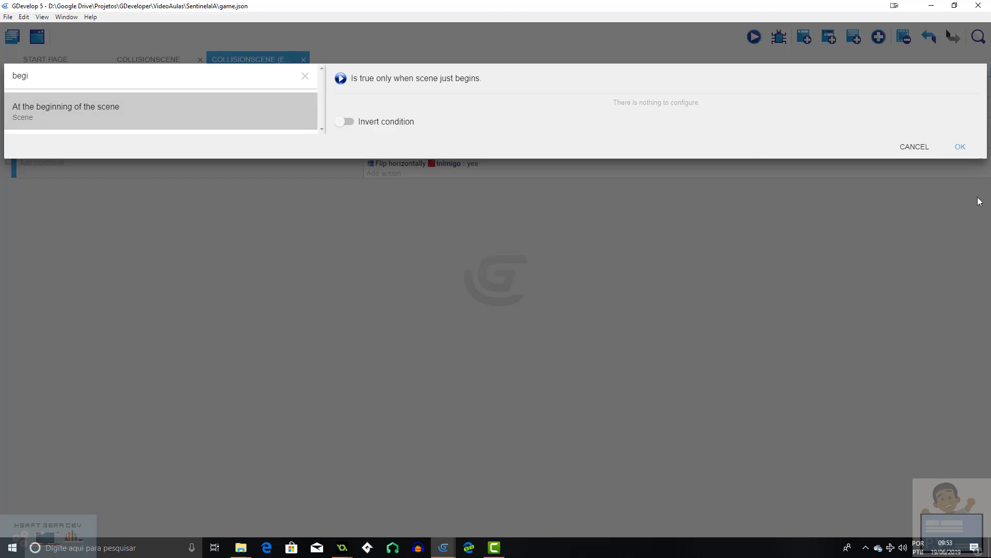
click(962, 148)
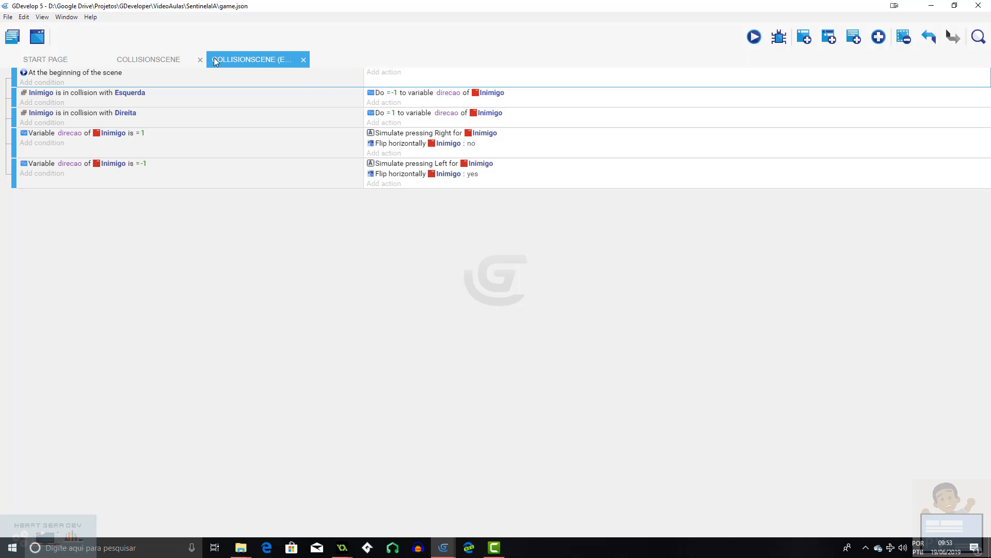
Add a Hide action for the Esquerda object to the beginning-of-scene event
click(379, 75)
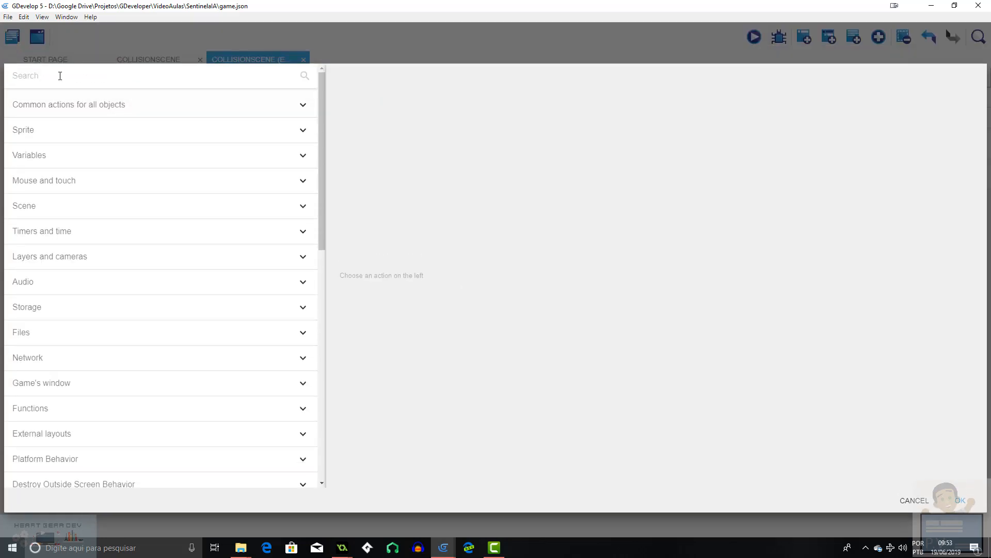
text(Hide)
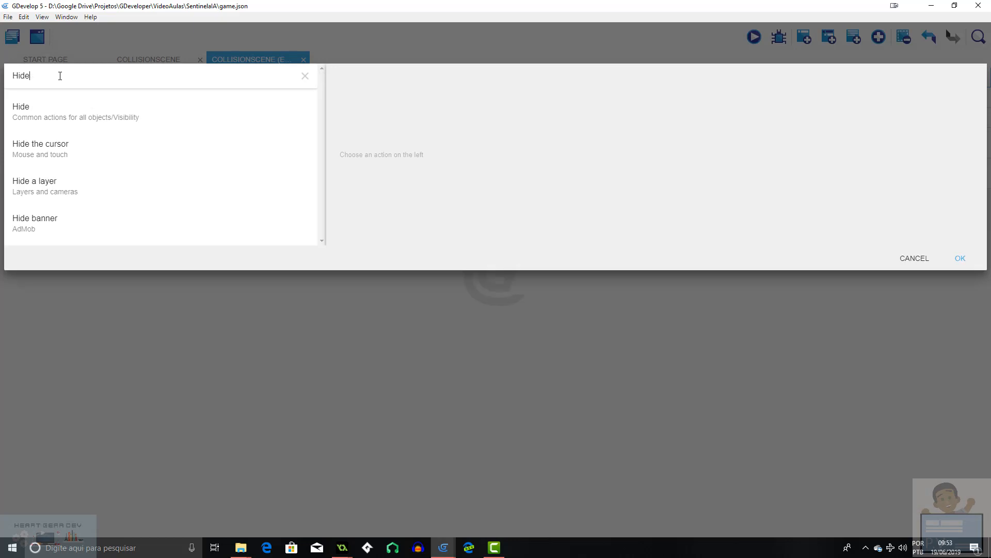
click(59, 114)
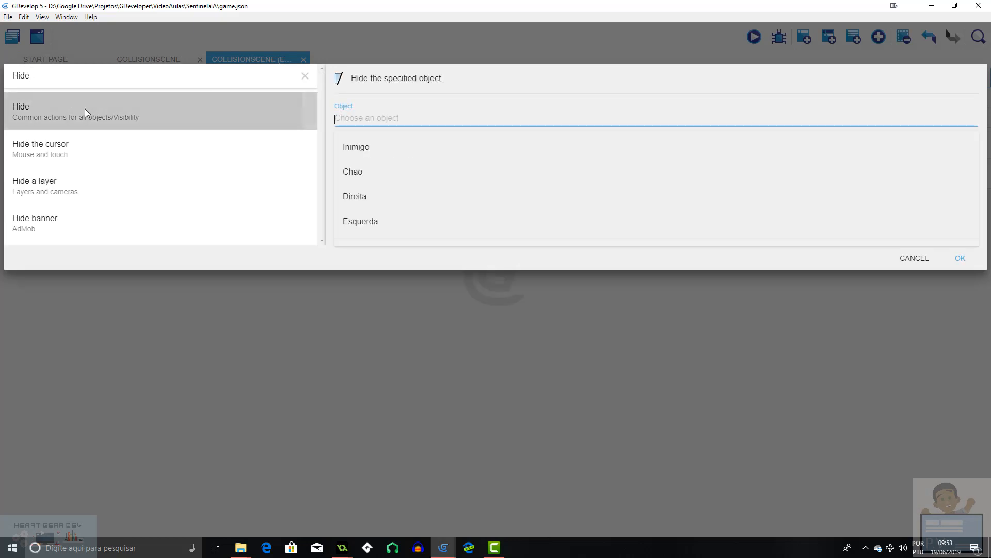
click(371, 150)
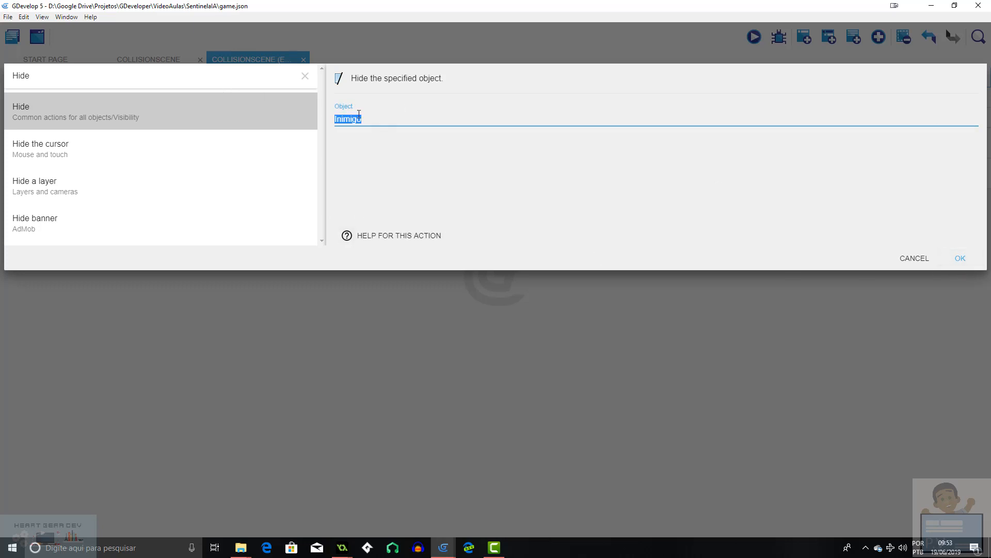
text(E)
click(364, 170)
click(960, 258)
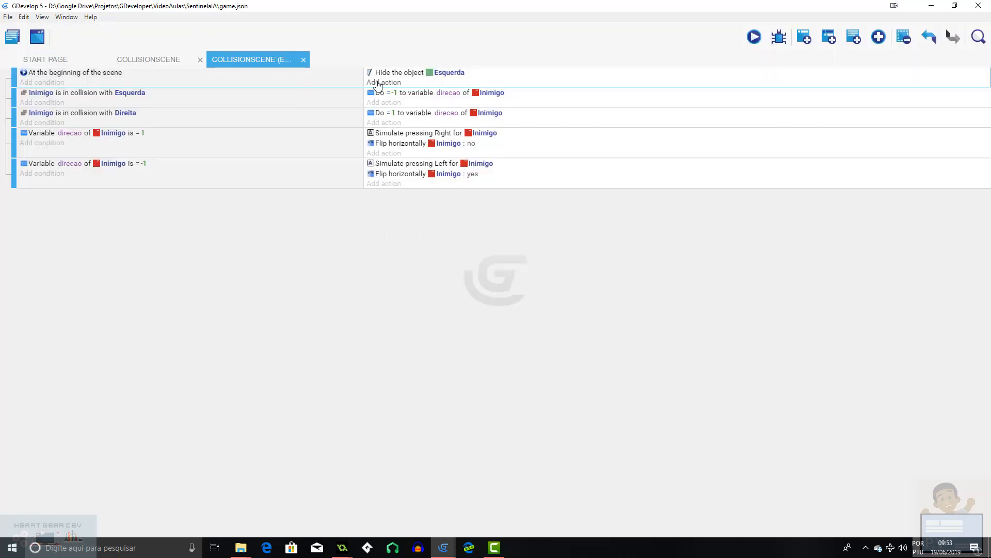
Add a second Hide action to the beginning-of-scene event, for the Direita object
click(383, 83)
text(Hide)
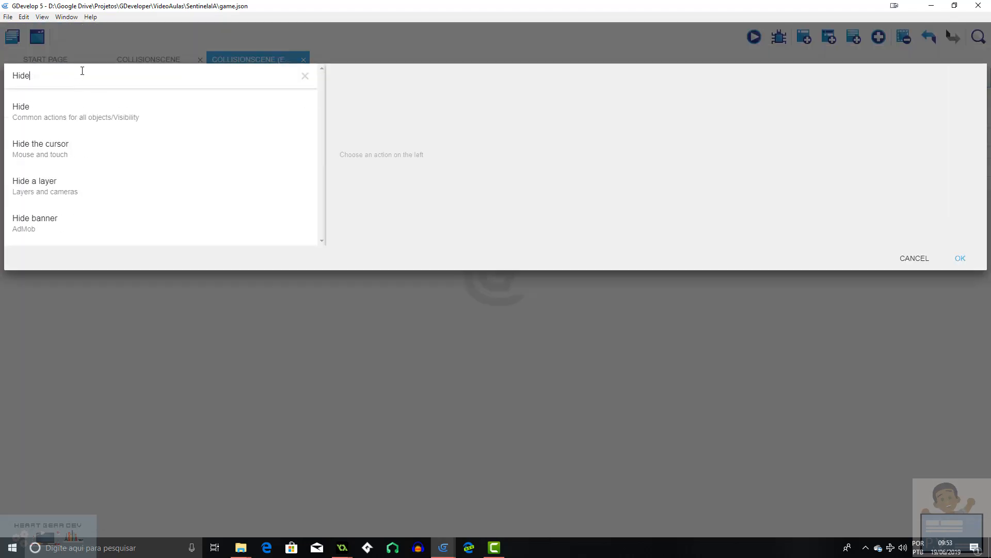
click(52, 110)
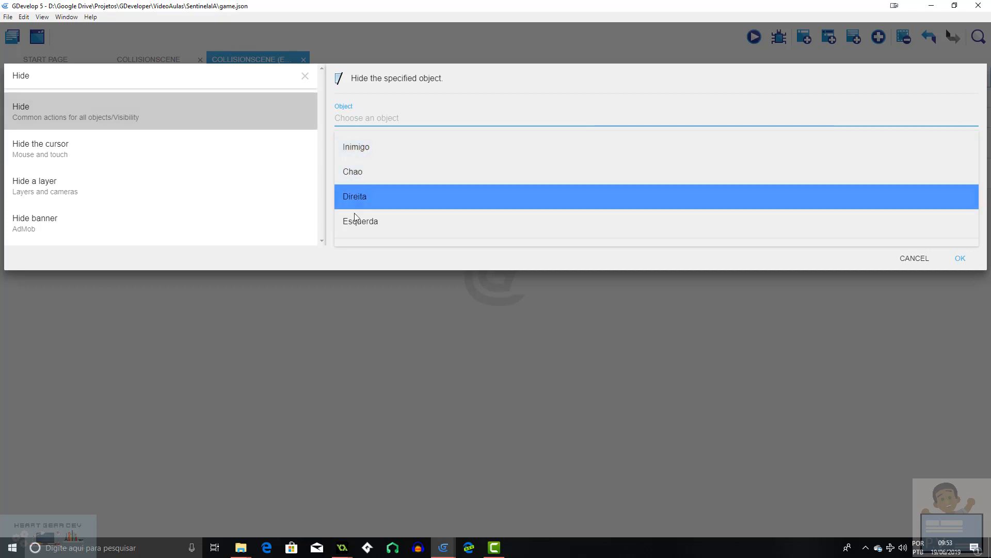
click(363, 198)
click(960, 259)
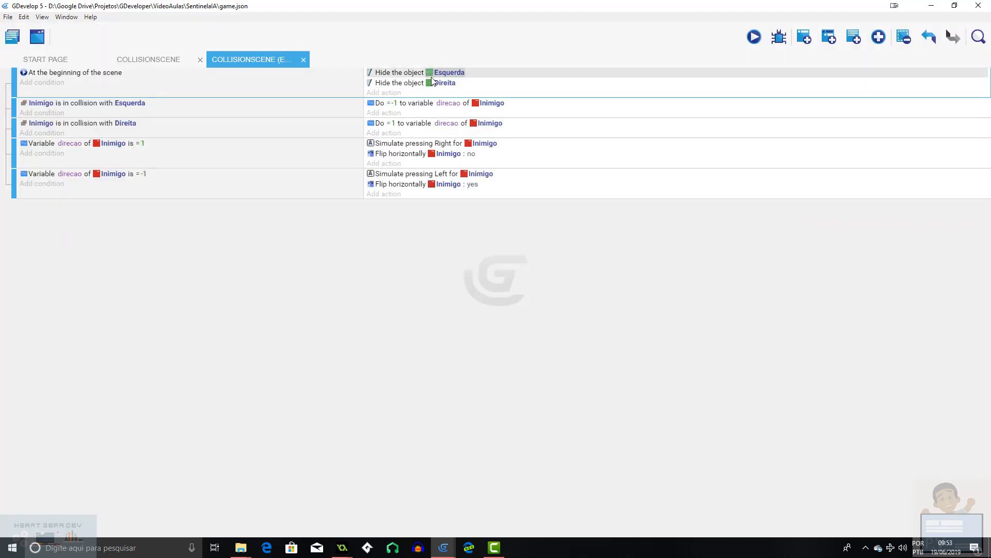
Preview the enemies patrolling with the markers hidden, and look over the project's scenes and the CollisionScene layout
click(755, 36)
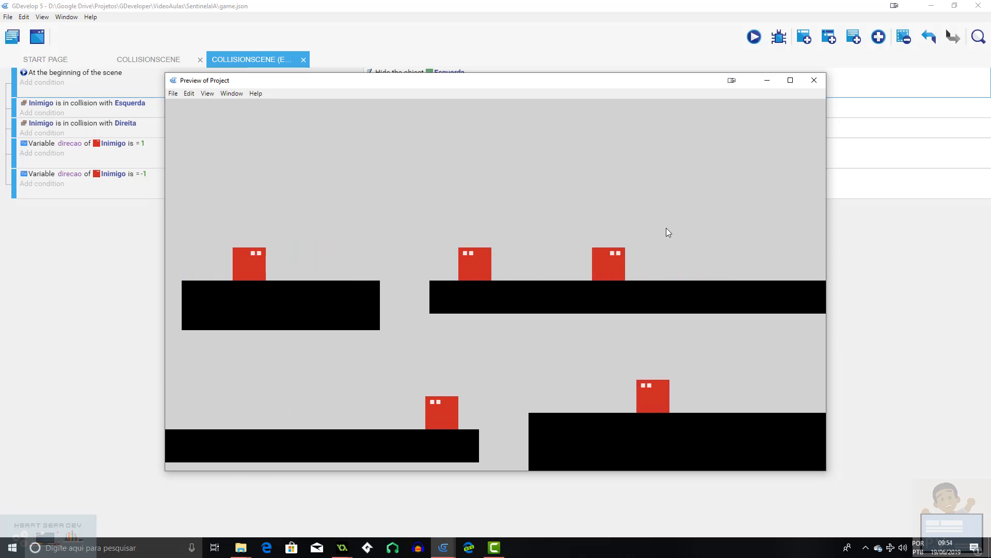
click(813, 79)
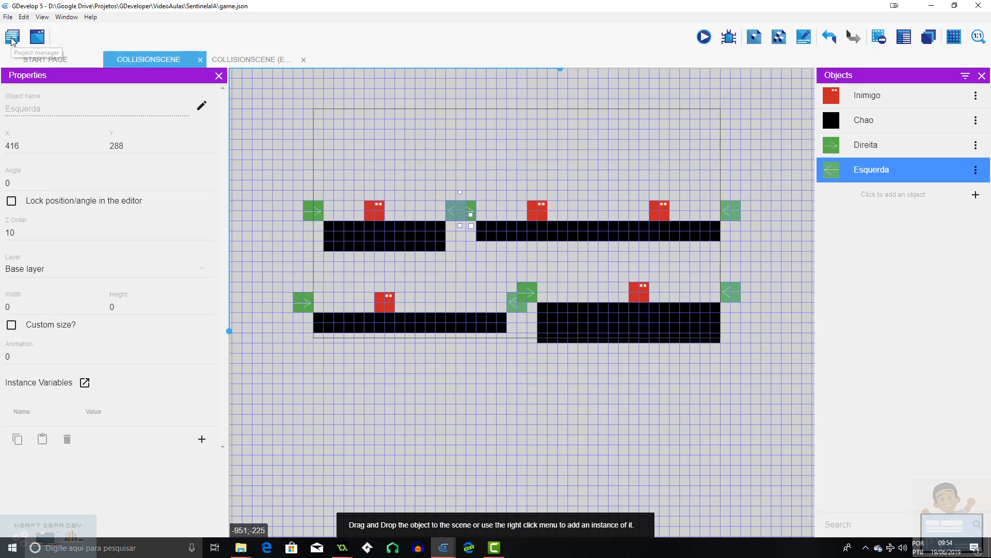
click(12, 39)
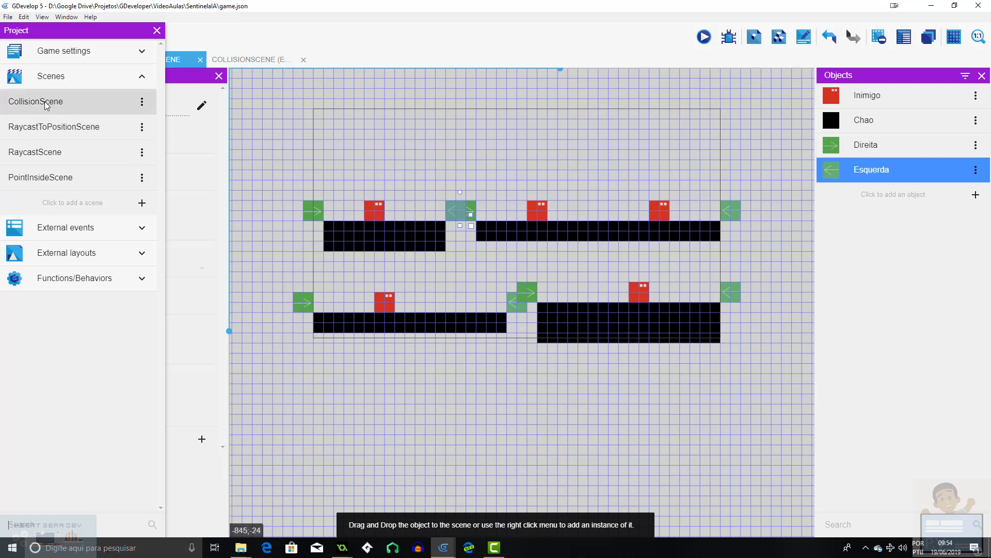
ctrl+scroll(473, 235, up, 1)
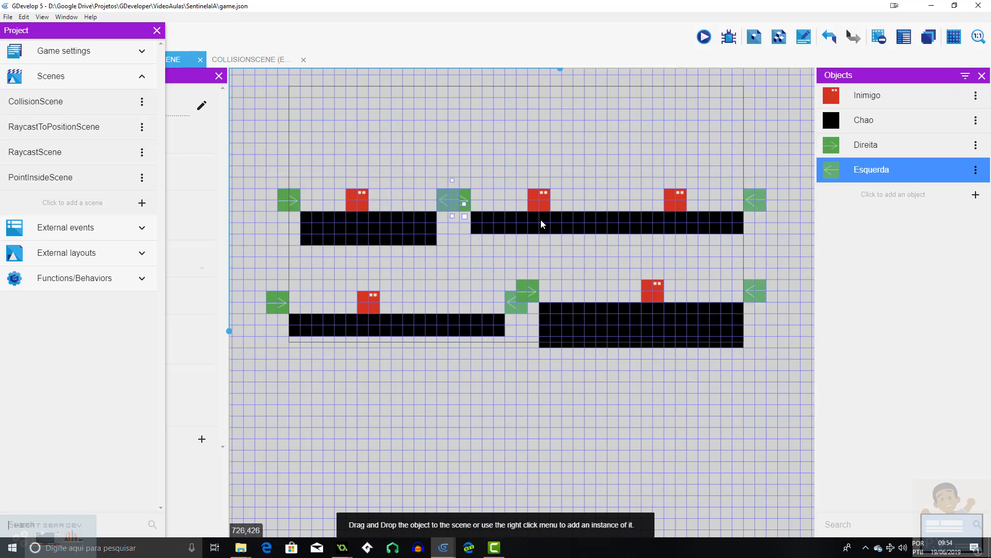
middle_drag(558, 191, 526, 240)
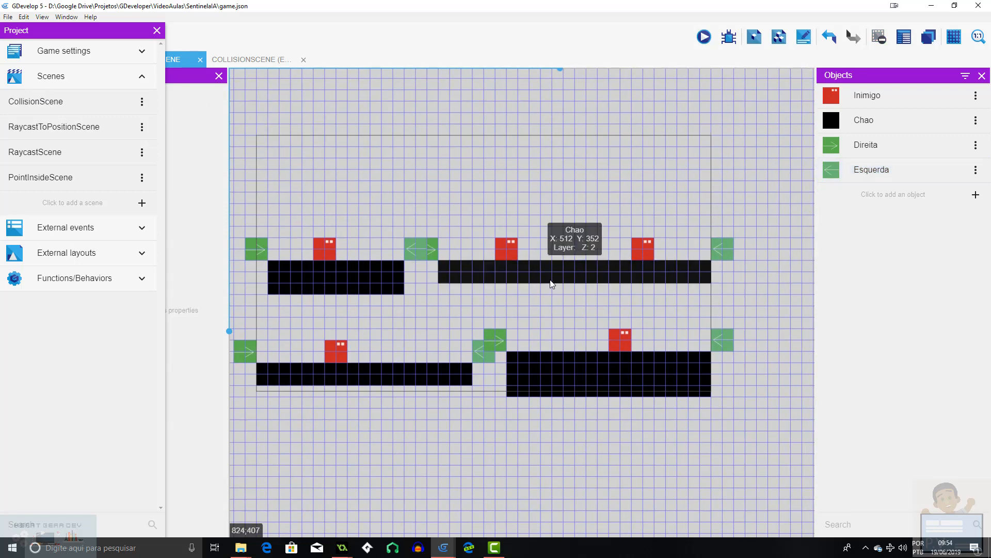
Duplicate the upper-right Chao platform above itself, and move the nearer left Inimigo from the original platform onto the copy
click(551, 279)
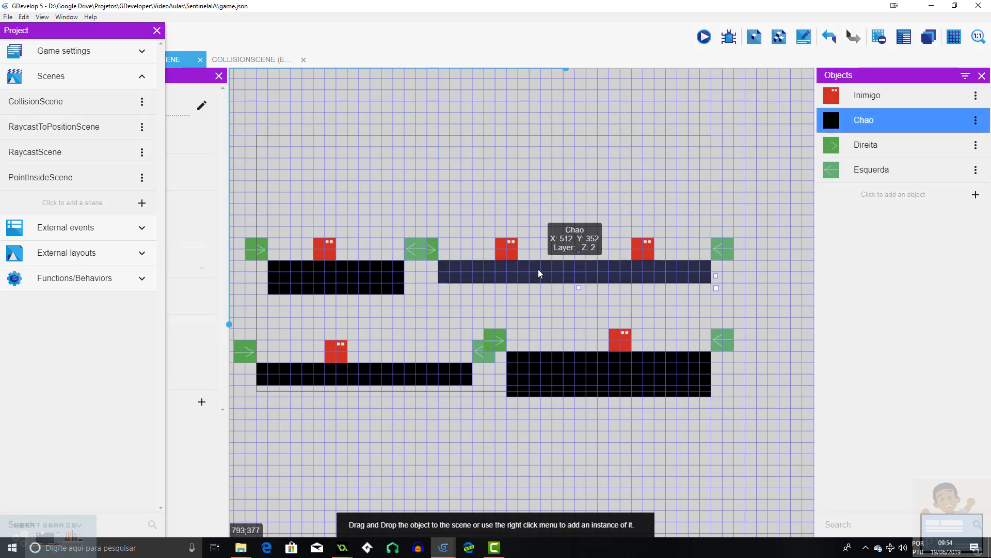
ctrl+drag(538, 269, 526, 195)
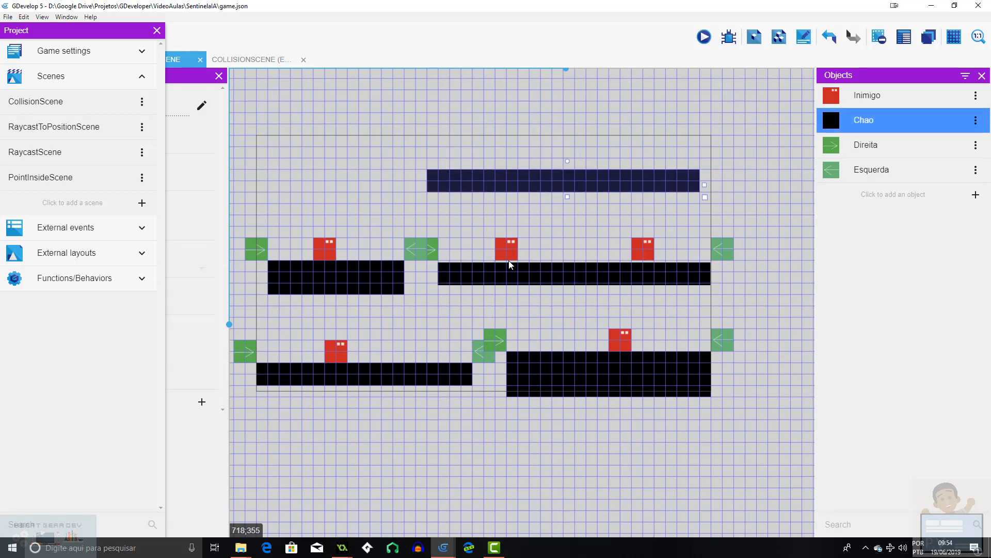
drag(509, 262, 527, 171)
click(490, 264)
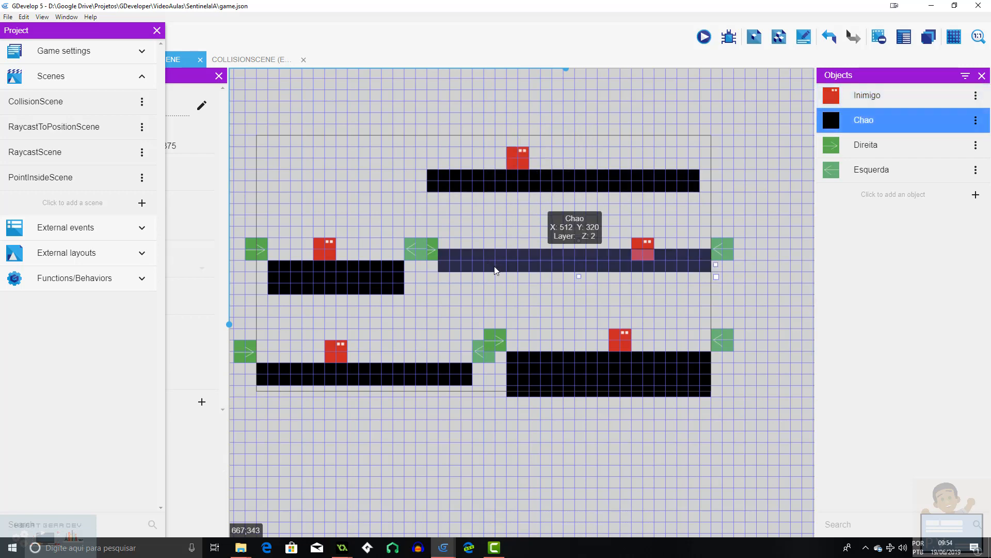
Preview the scene to check how the Inimigo behaves on the duplicated platform without direction markers
click(704, 37)
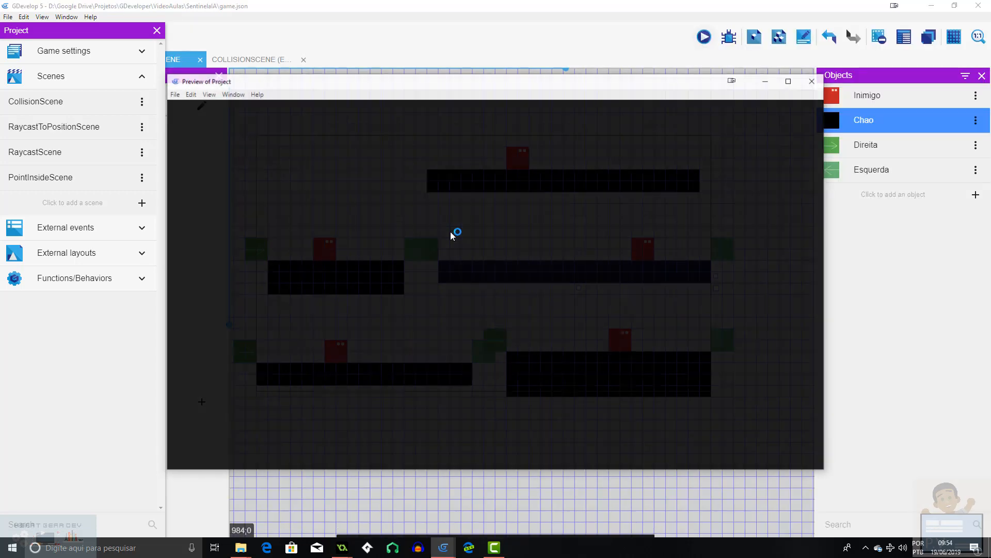